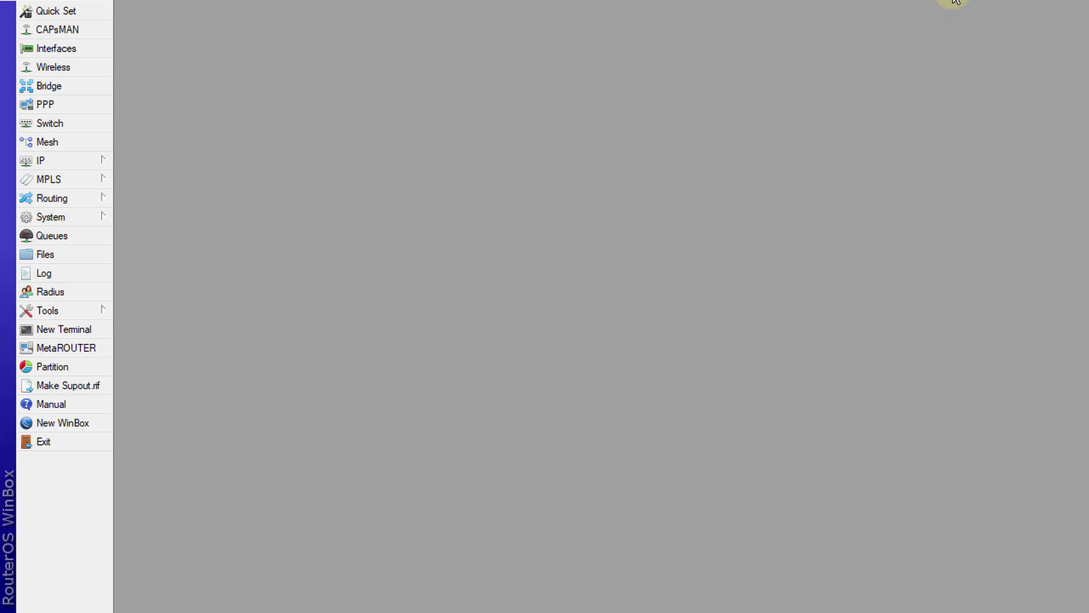
# Turn off Allow Remote Requests in the router's DNS settings and confirm
pyautogui.click(69, 165)
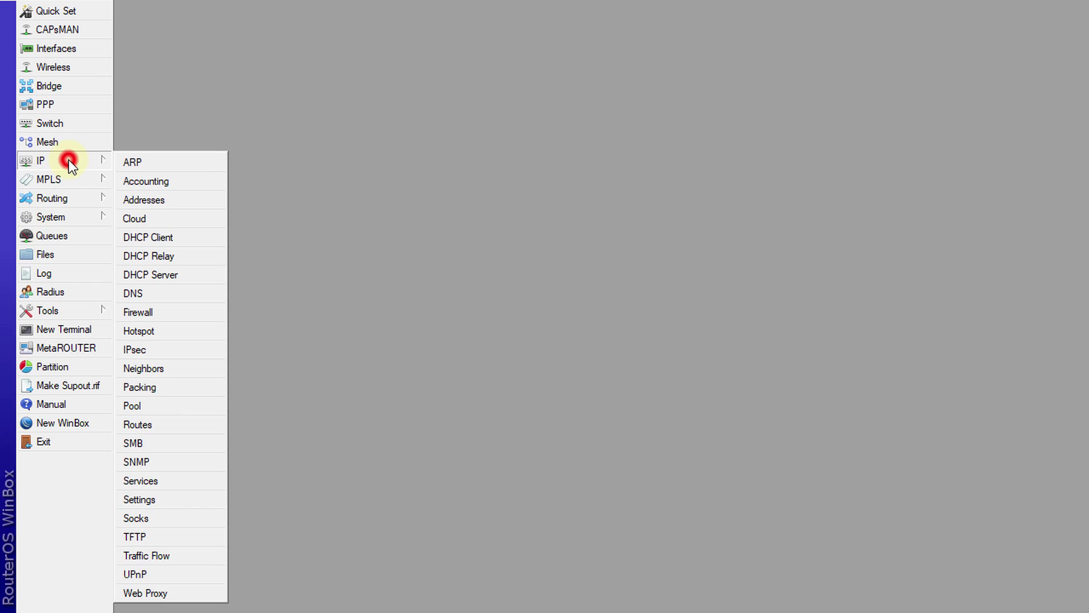
pyautogui.click(149, 293)
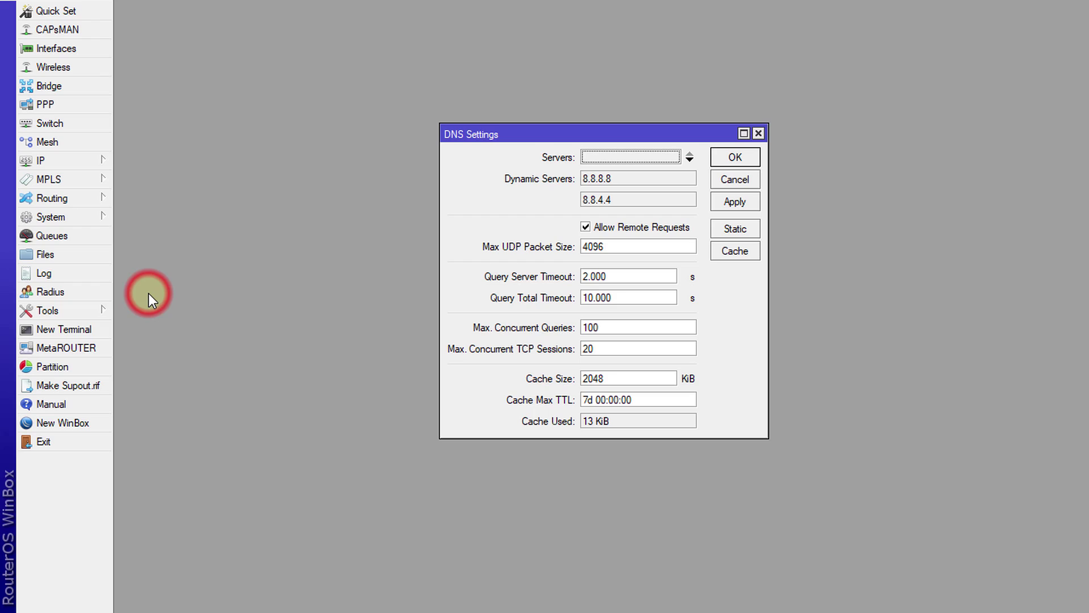
pyautogui.click(588, 229)
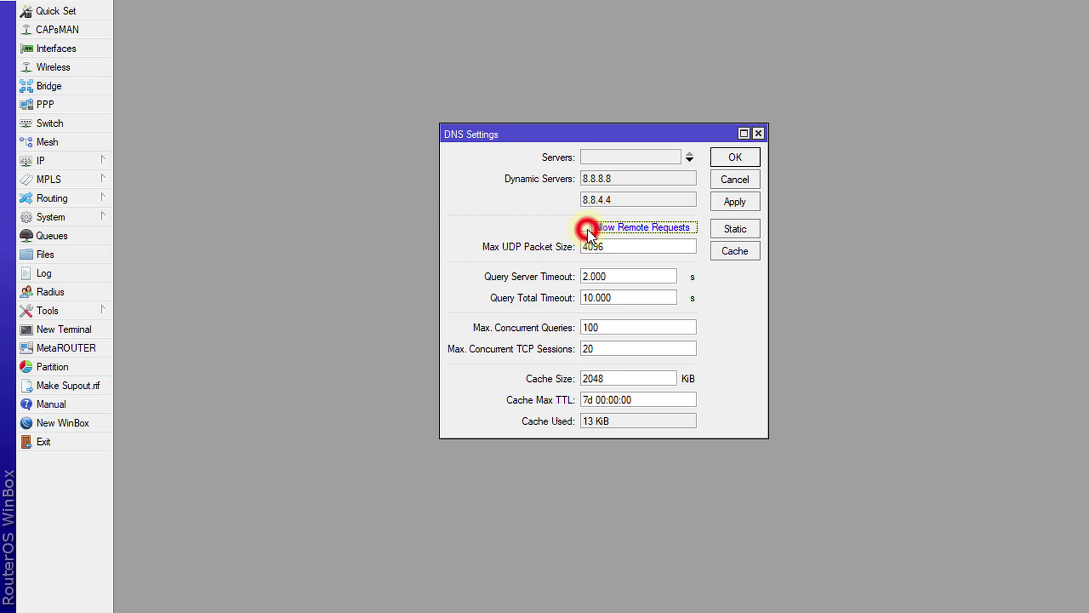
pyautogui.click(728, 200)
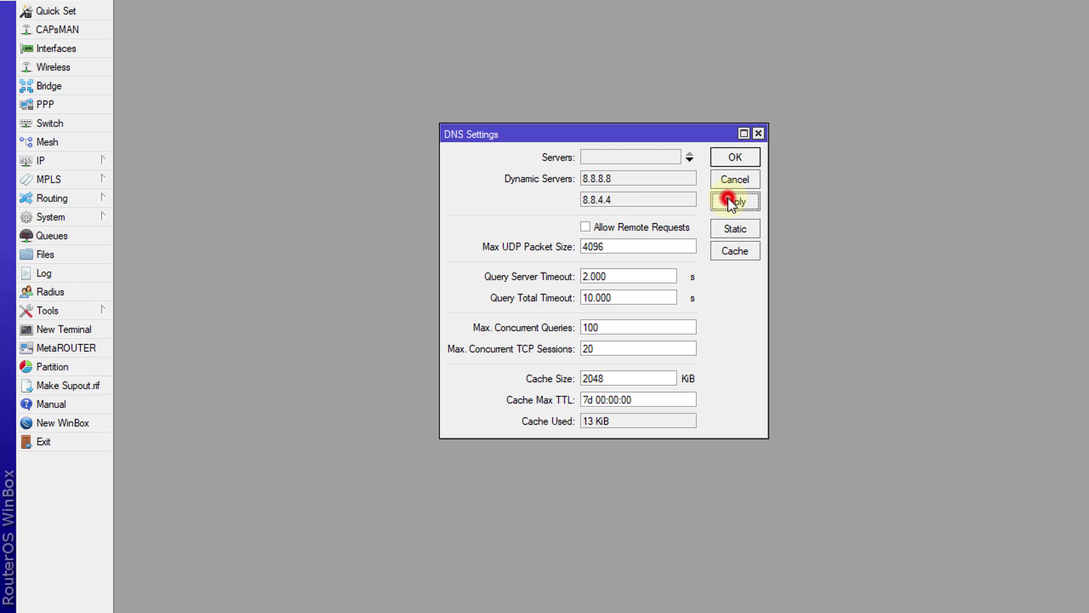
pyautogui.click(728, 158)
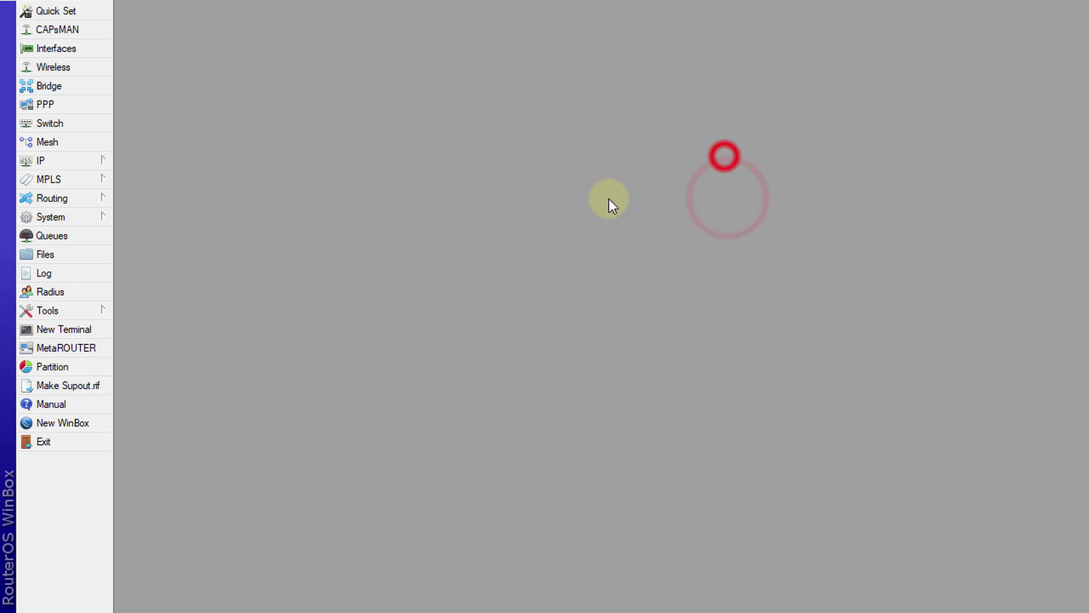
# Show the DHCP Server Leases list and select the Win7-PC lease at 192.168.88.251
pyautogui.click(69, 159)
pyautogui.click(199, 274)
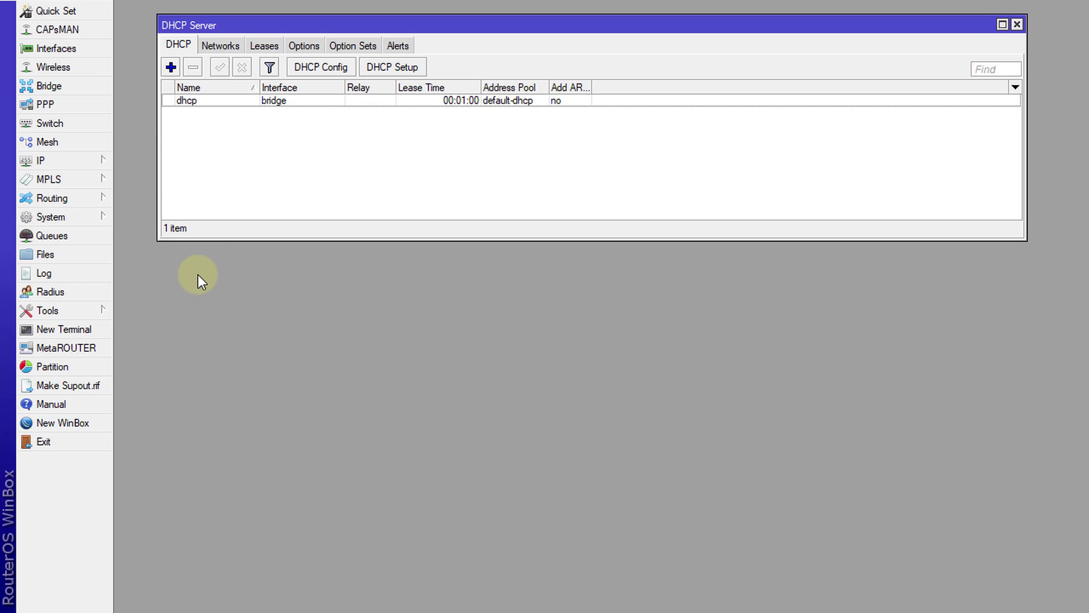
pyautogui.click(267, 46)
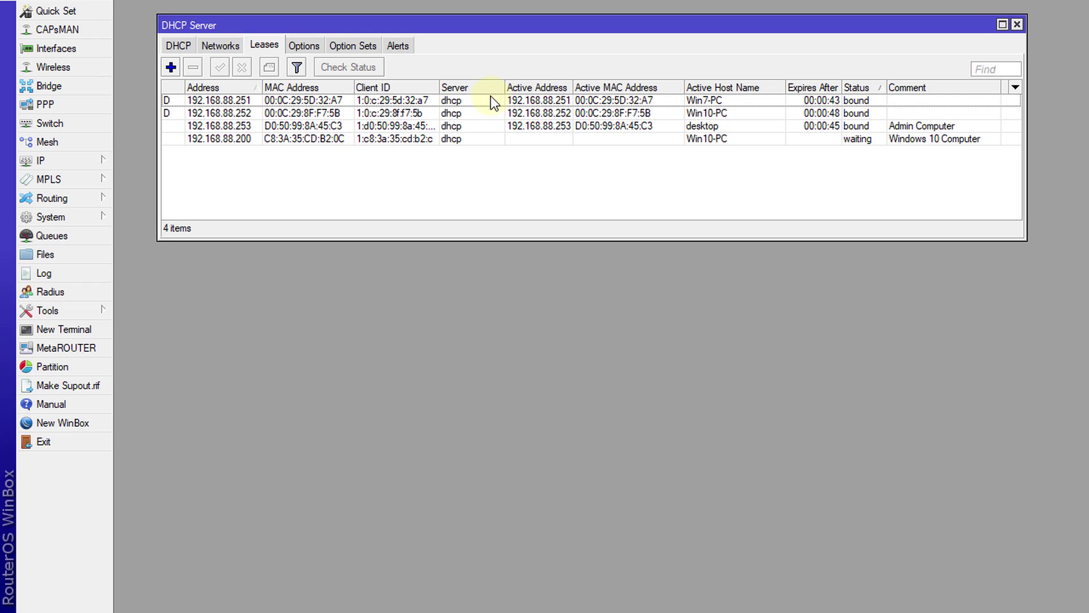
pyautogui.click(468, 114)
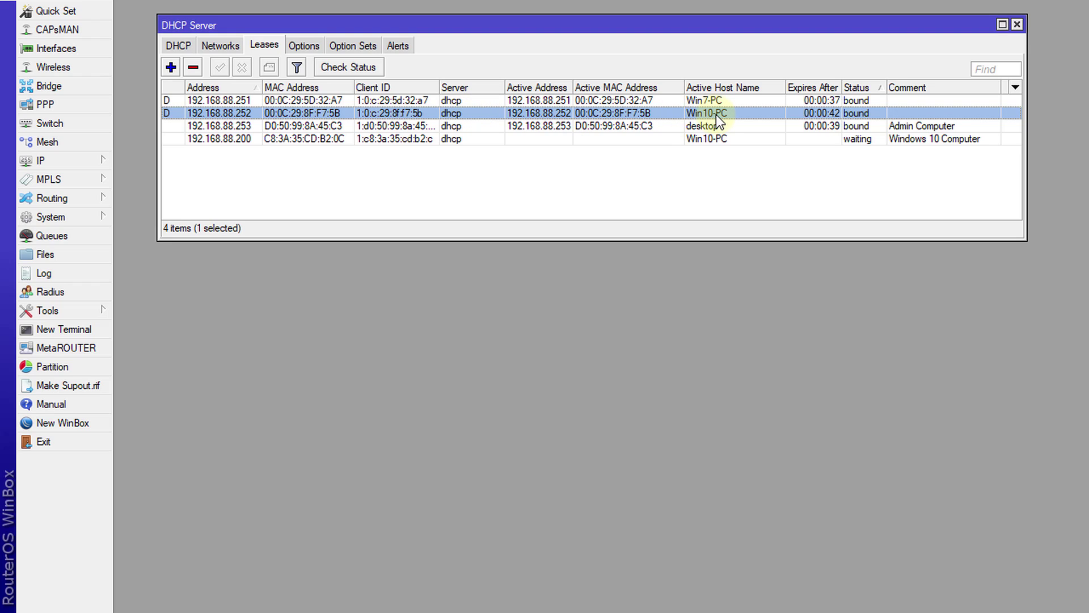
pyautogui.click(382, 99)
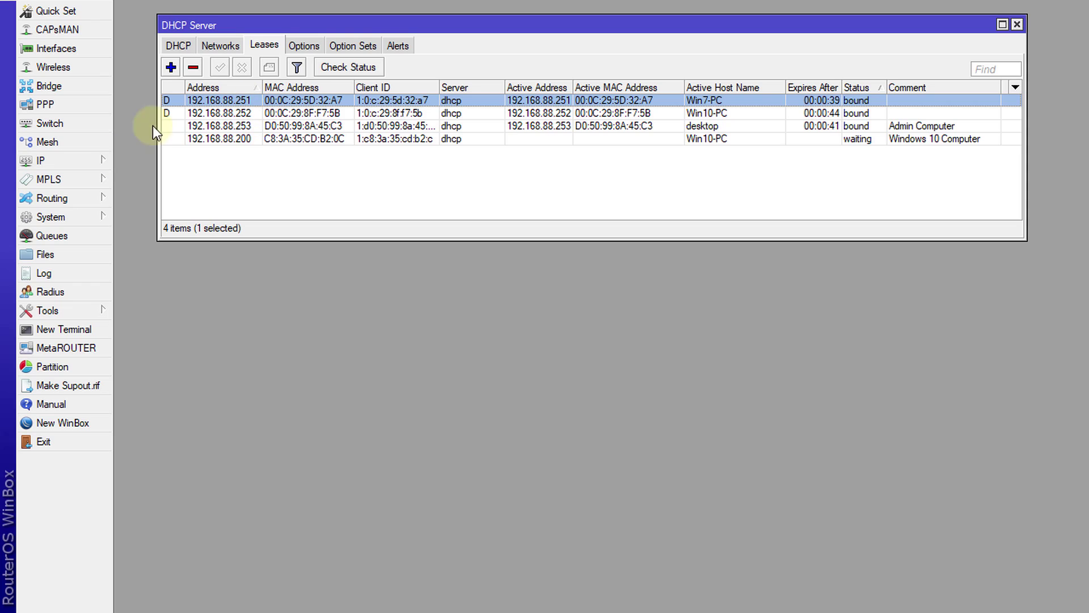
# Open the Firewall window below the leases list and show its NAT rules
pyautogui.click(49, 161)
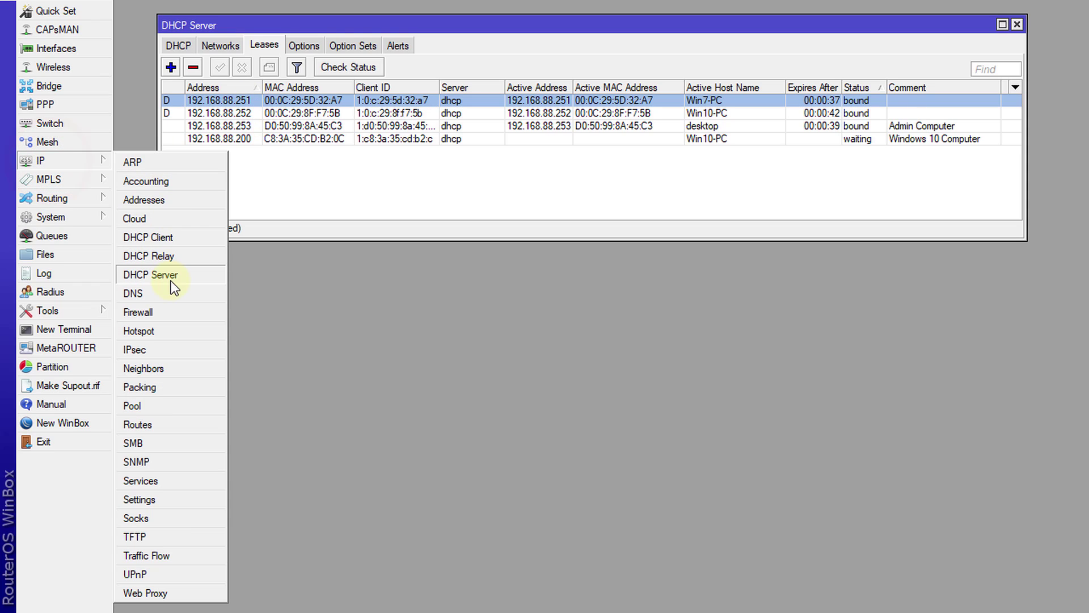
pyautogui.click(170, 314)
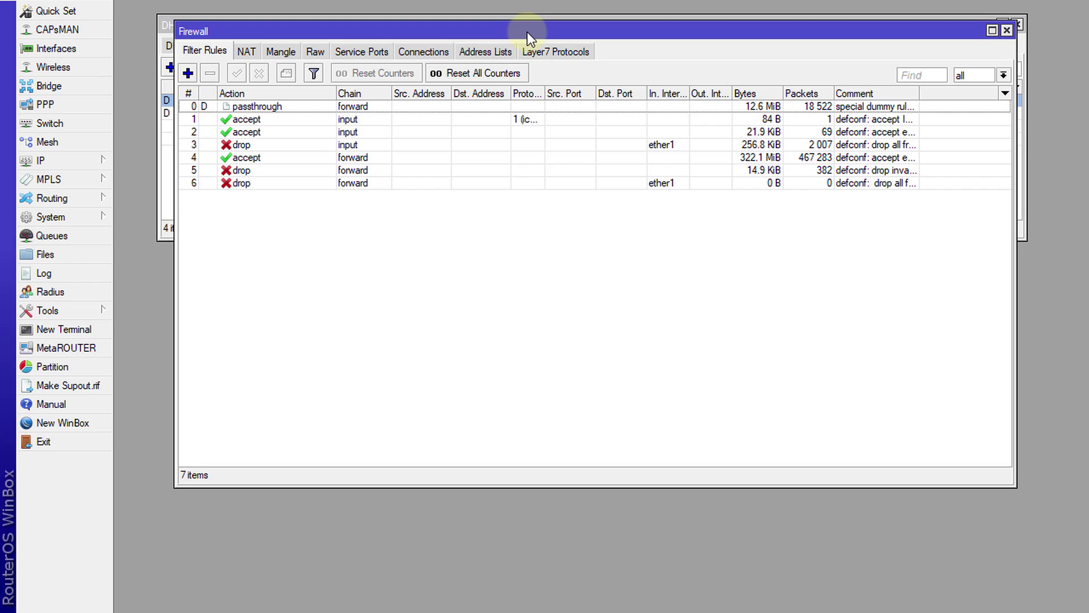
pyautogui.moveTo(528, 33); pyautogui.dragTo(536, 252)
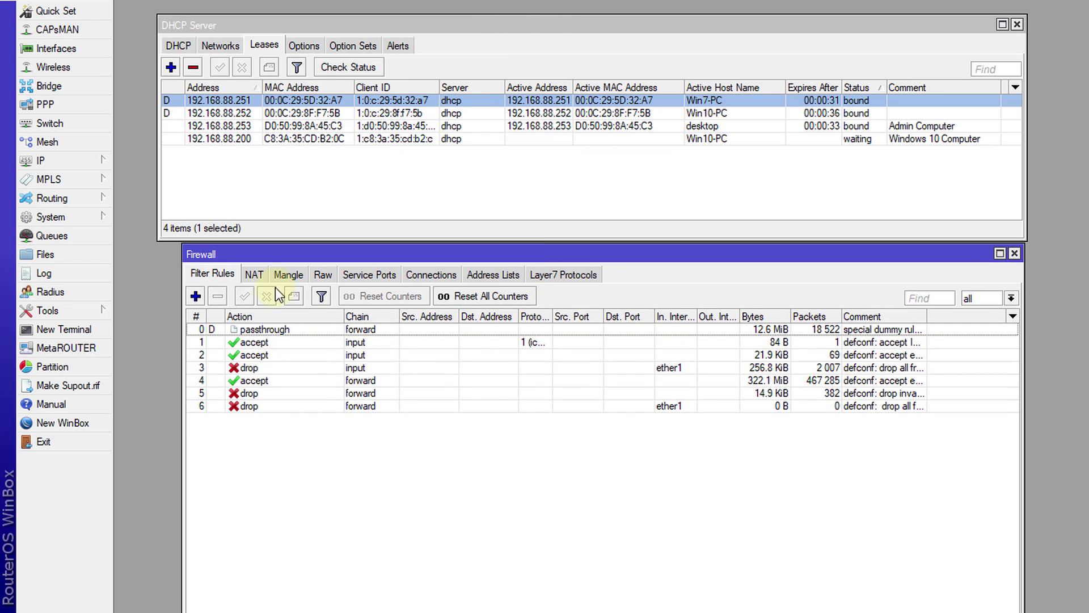
pyautogui.click(257, 275)
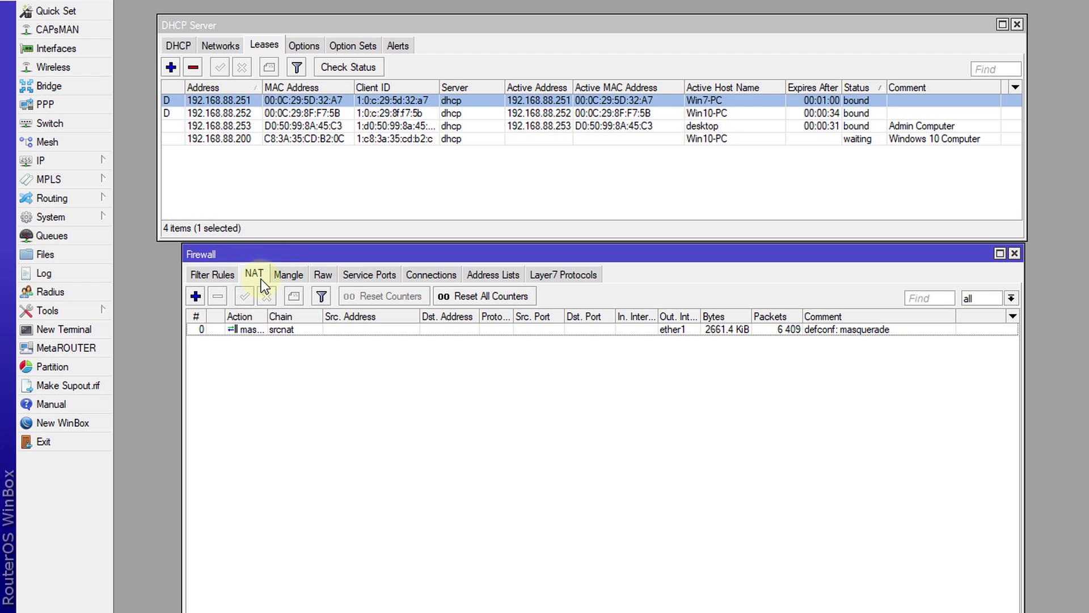
# Start a new NAT rule in the dstnat chain with a Src. Address condition enabled
pyautogui.click(196, 295)
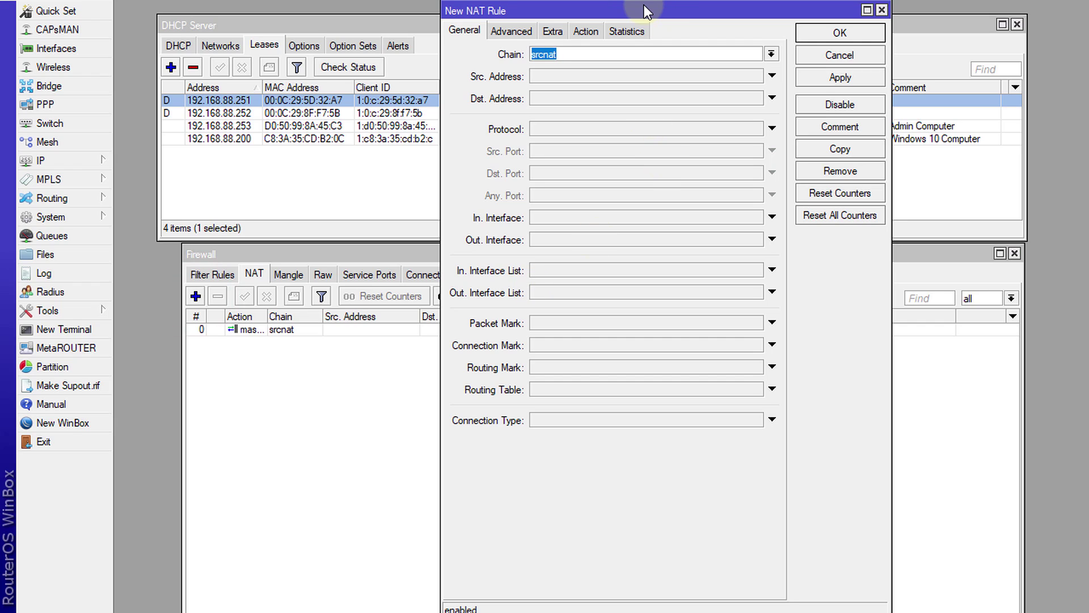
pyautogui.click(771, 55)
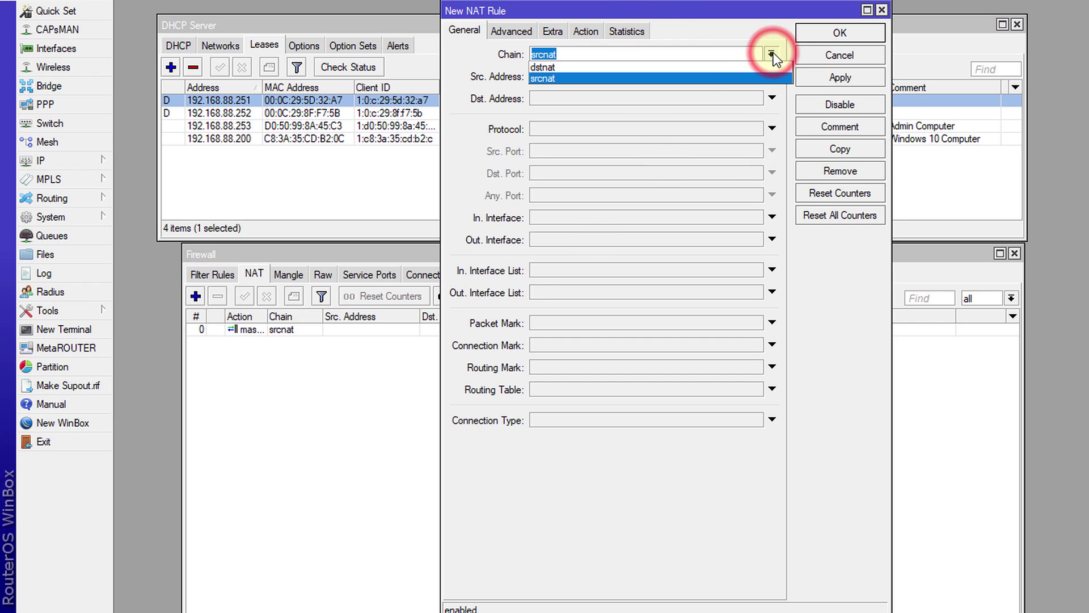
pyautogui.click(661, 67)
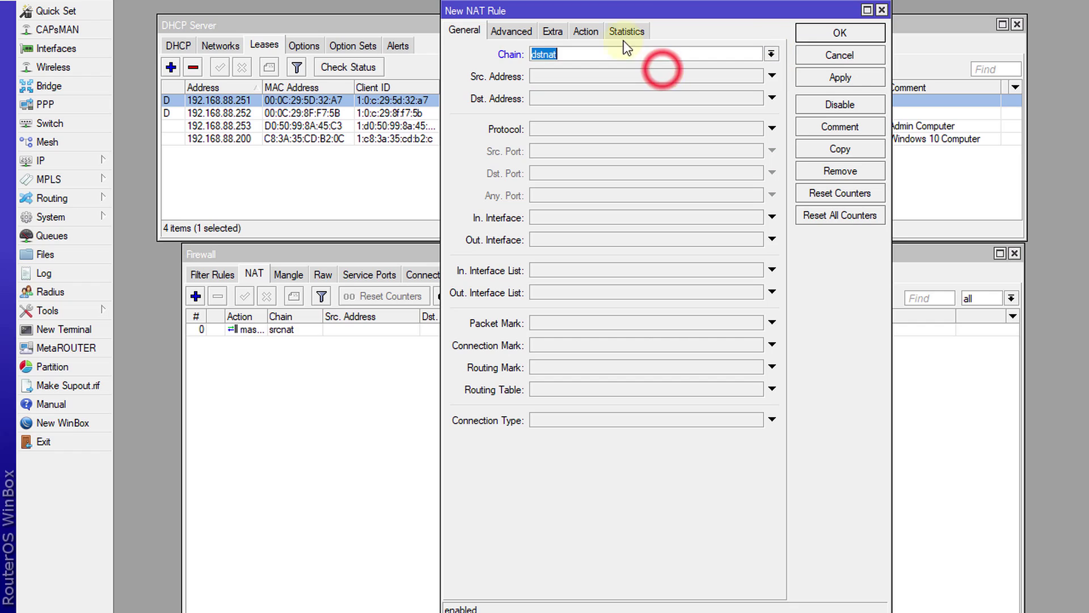
pyautogui.moveTo(631, 12); pyautogui.dragTo(626, 47)
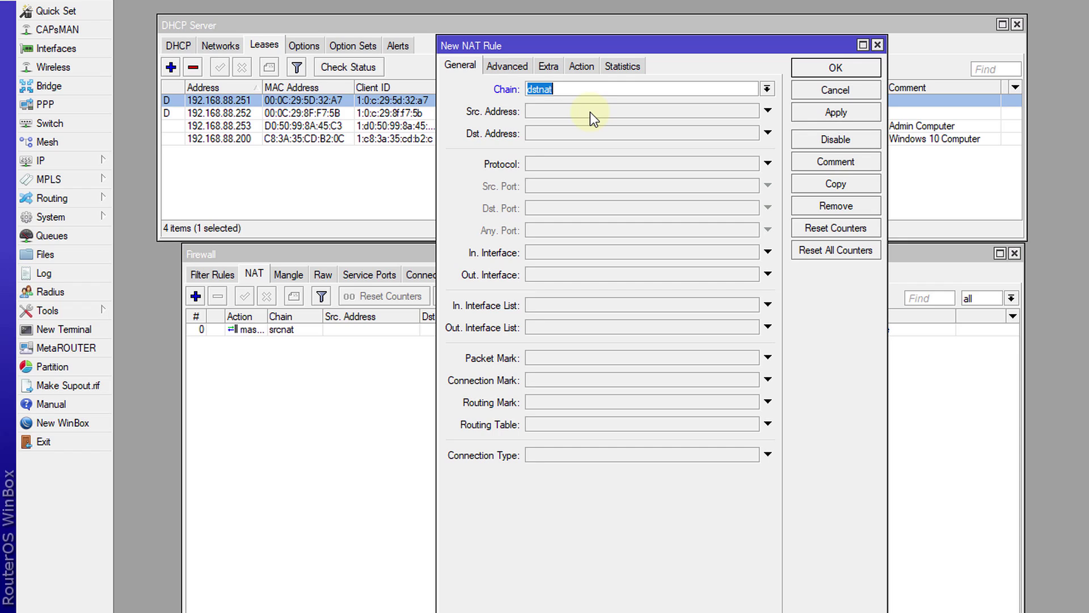
pyautogui.click(557, 104)
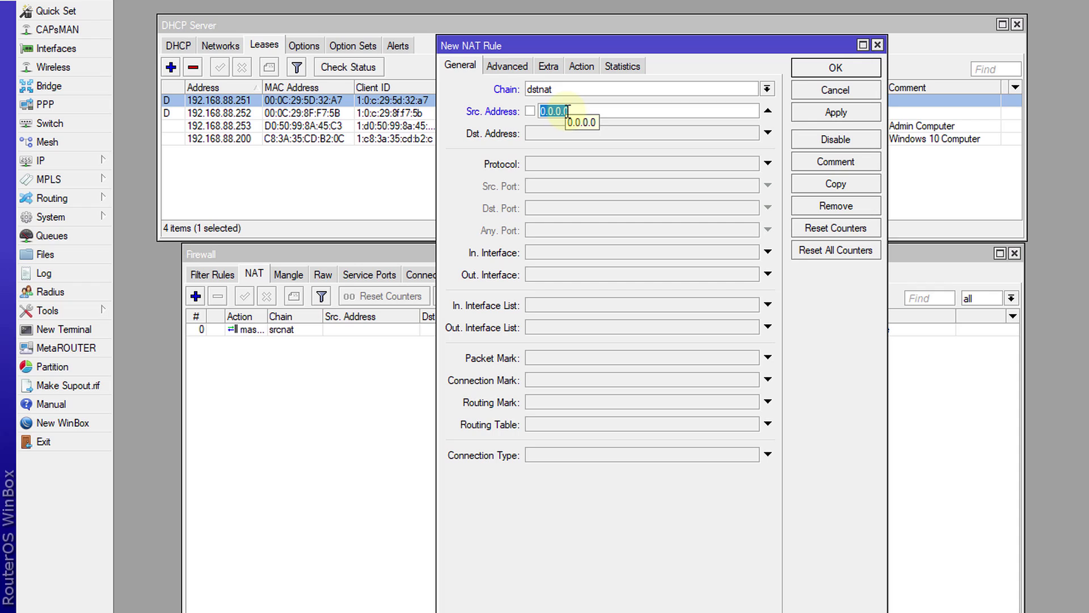
# Check the Advanced tab's Src. Address List, find no lists, and clear it
pyautogui.click(518, 68)
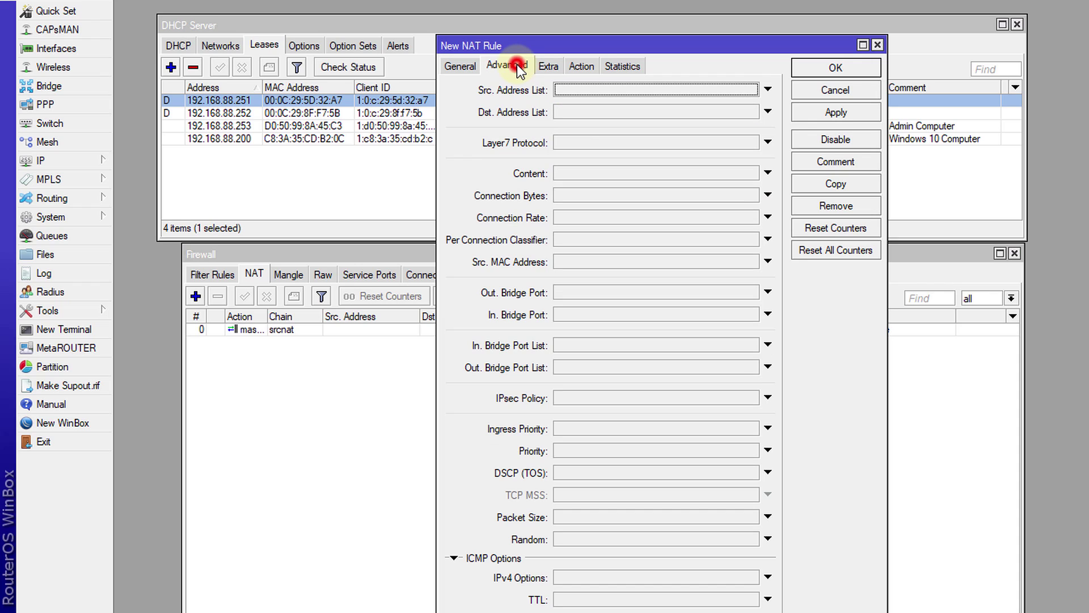
pyautogui.click(587, 89)
pyautogui.click(749, 89)
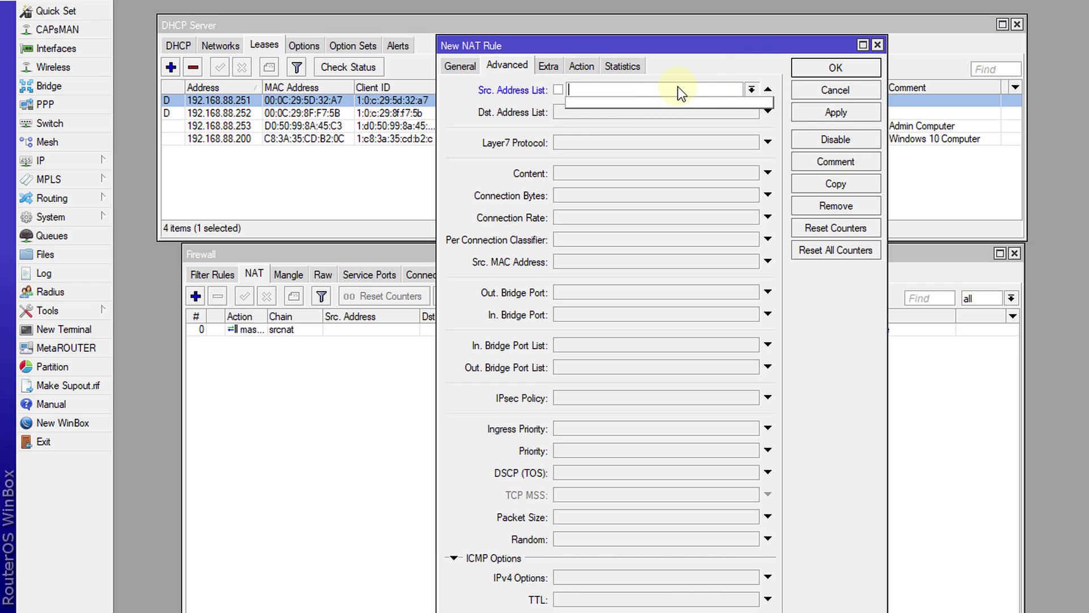
pyautogui.click(751, 90)
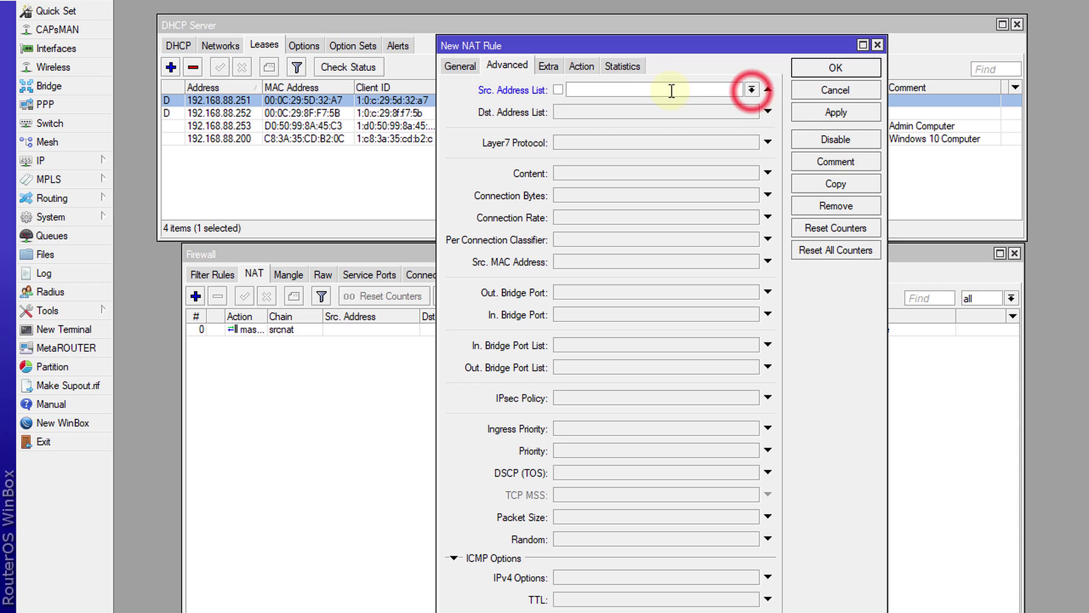
pyautogui.click(767, 88)
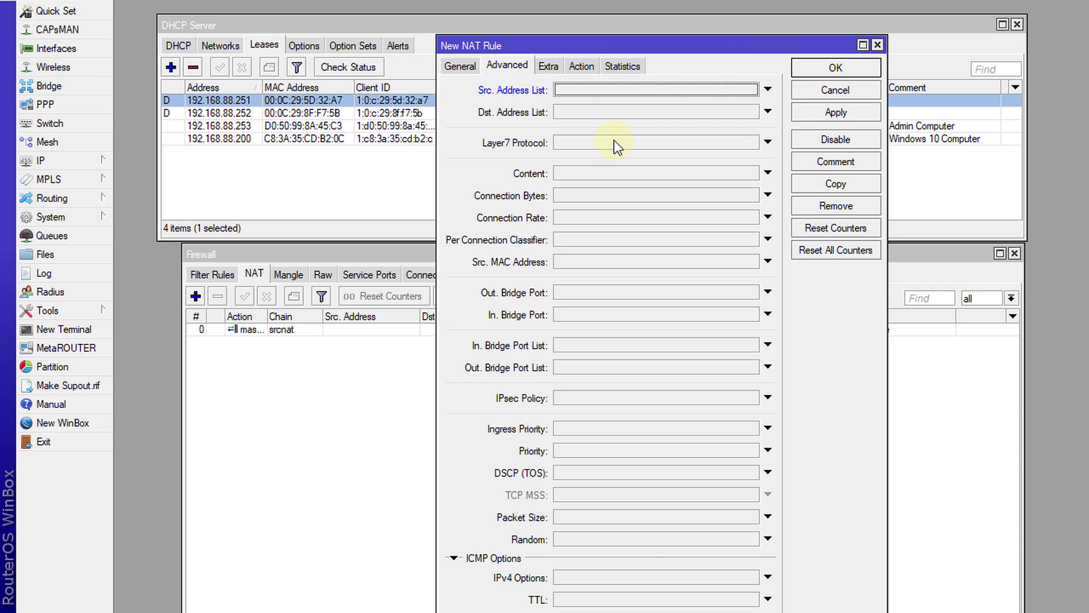
# Enter 192.168.88.251 as Src. Address, then cancel the draft rule unsaved
pyautogui.click(460, 67)
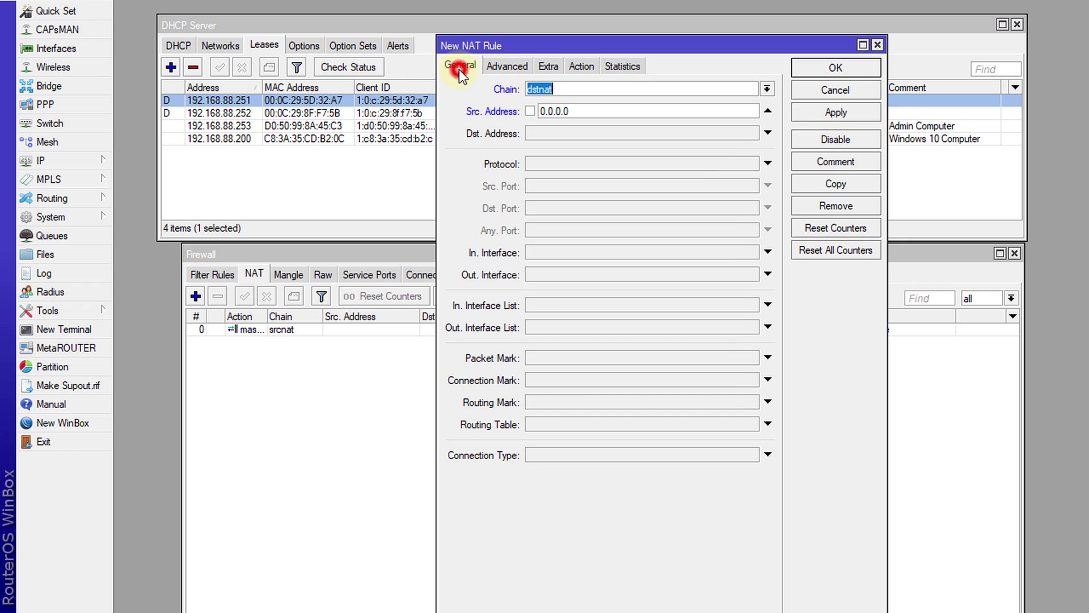
pyautogui.doubleClick(591, 109)
pyautogui.write('192.16')
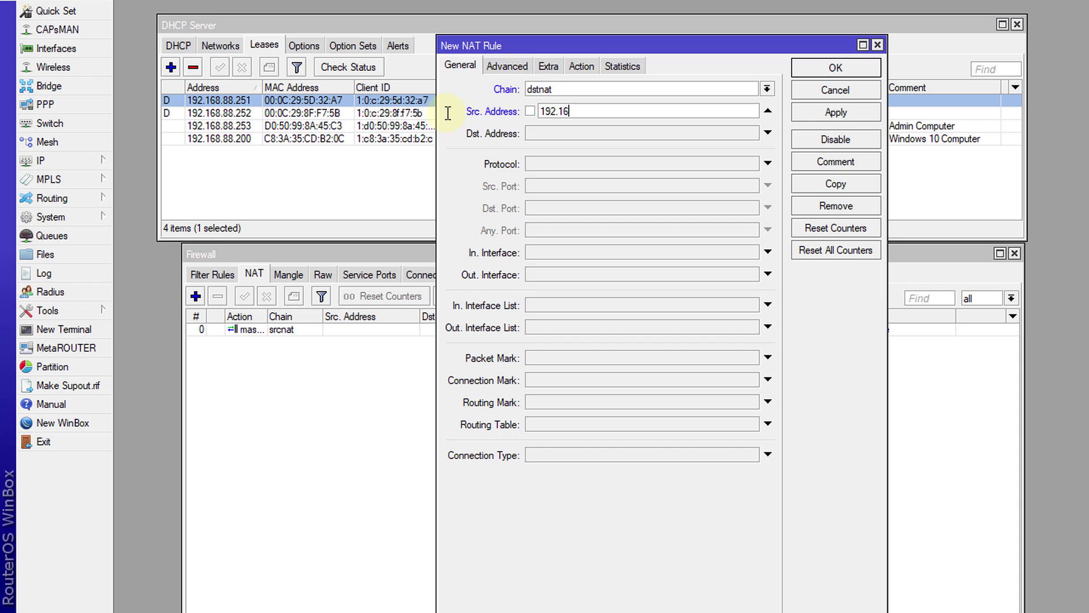
pyautogui.write('8.88.251')
pyautogui.moveTo(562, 114)
pyautogui.moveTo(622, 45); pyautogui.dragTo(621, 60)
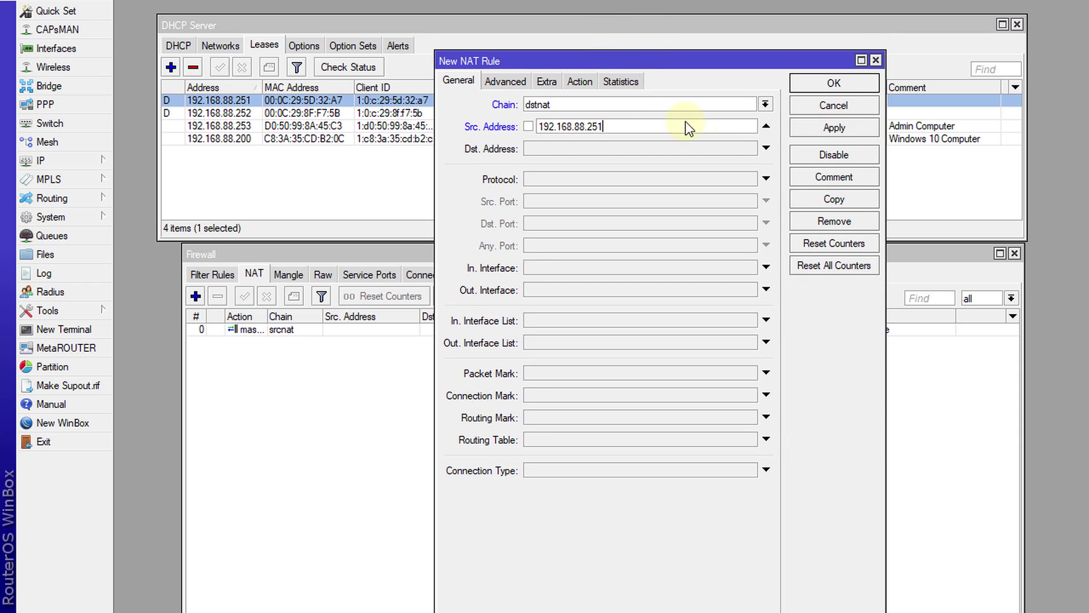
pyautogui.click(812, 109)
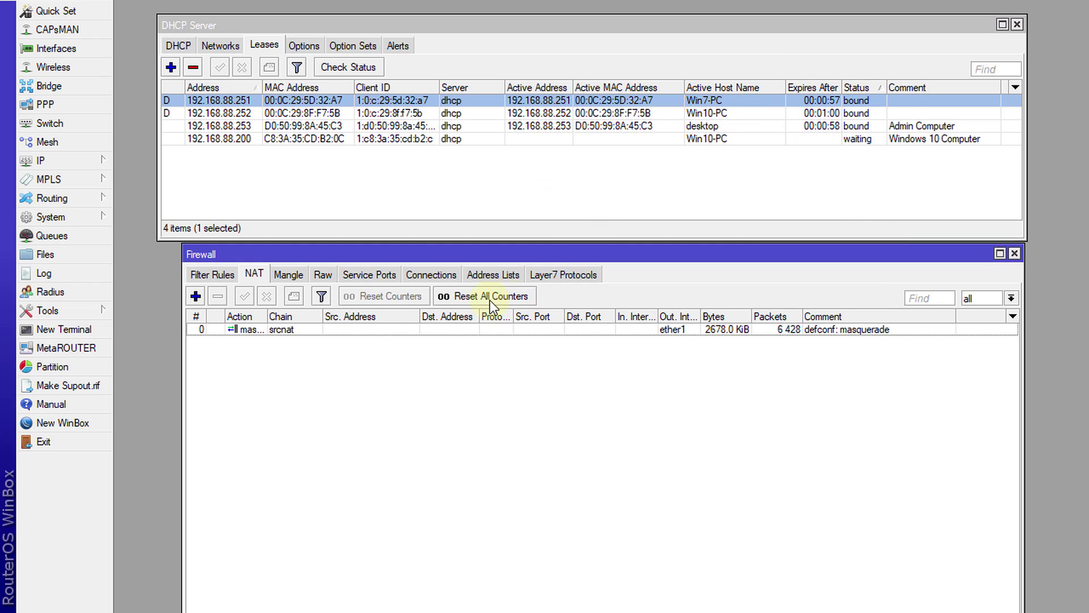
# Create address list entry 'Block Porn' with address 192.168.88.251 and save it
pyautogui.click(494, 276)
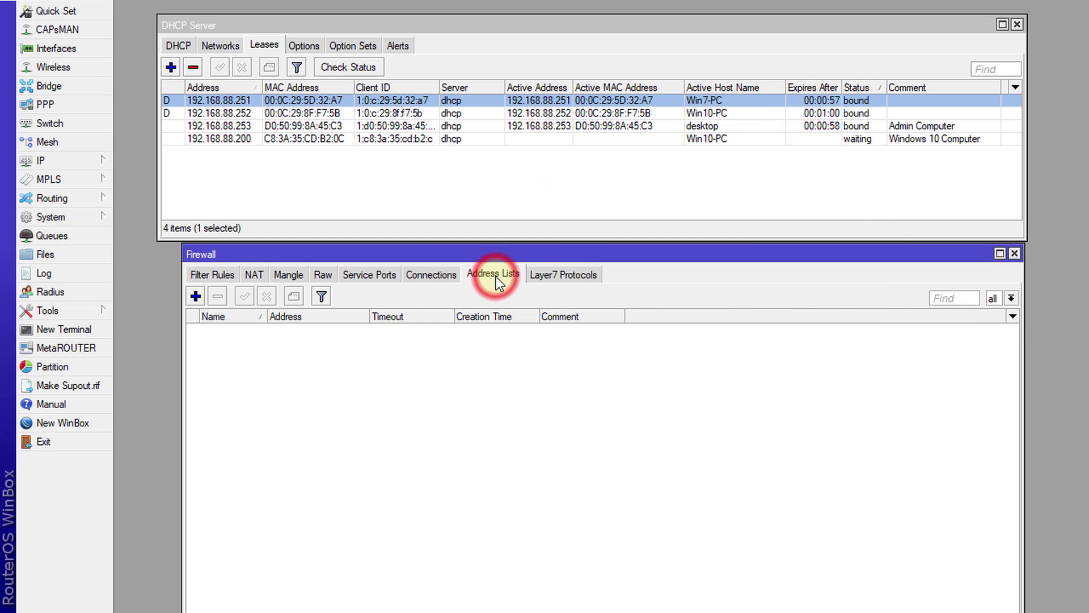
pyautogui.click(195, 296)
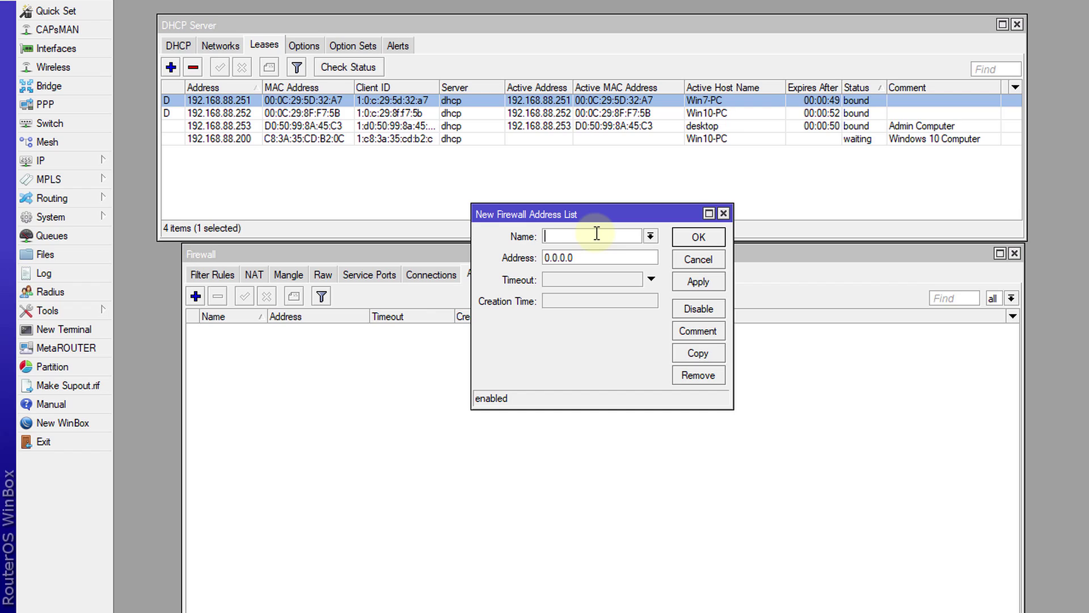
pyautogui.write('B')
pyautogui.write('lock')
pyautogui.write(' Pro')
pyautogui.press('BackSpace')
pyautogui.press('BackSpace')
pyautogui.write('orn')
pyautogui.click(602, 258)
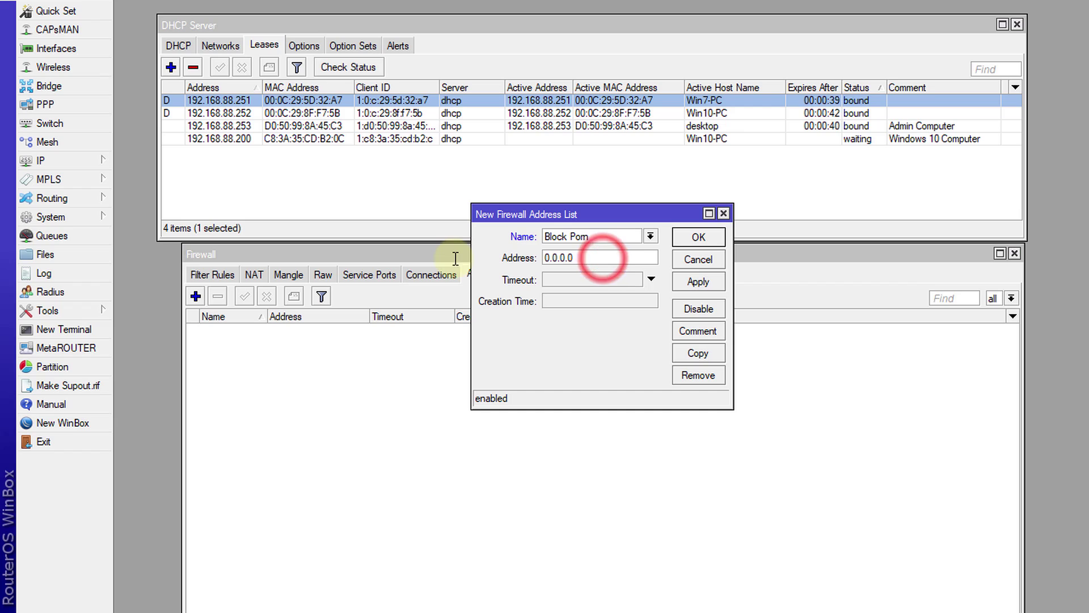
pyautogui.write('192')
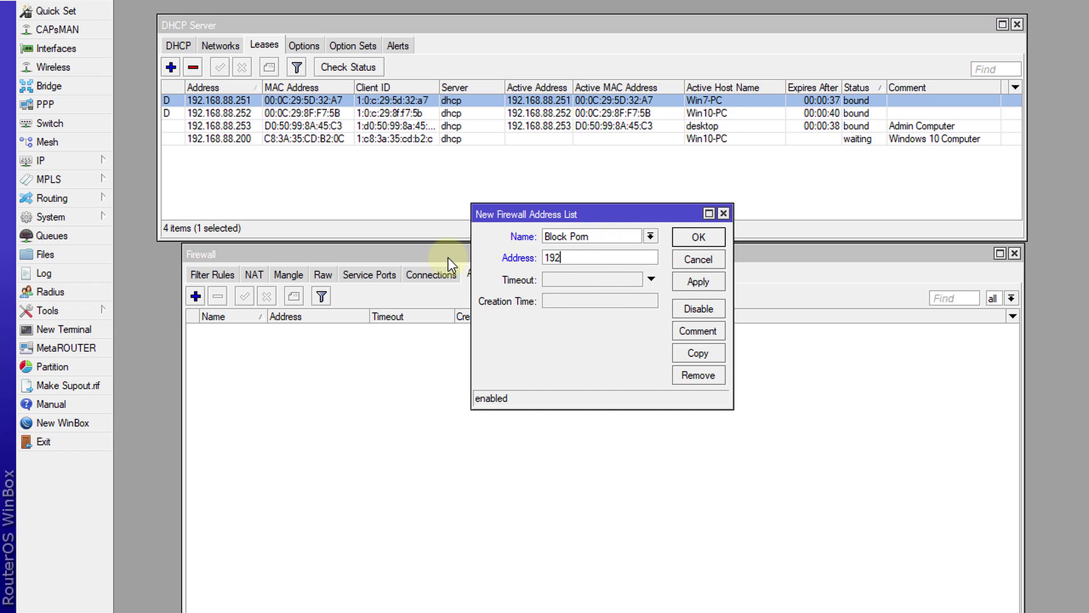
pyautogui.write('.168.88.251')
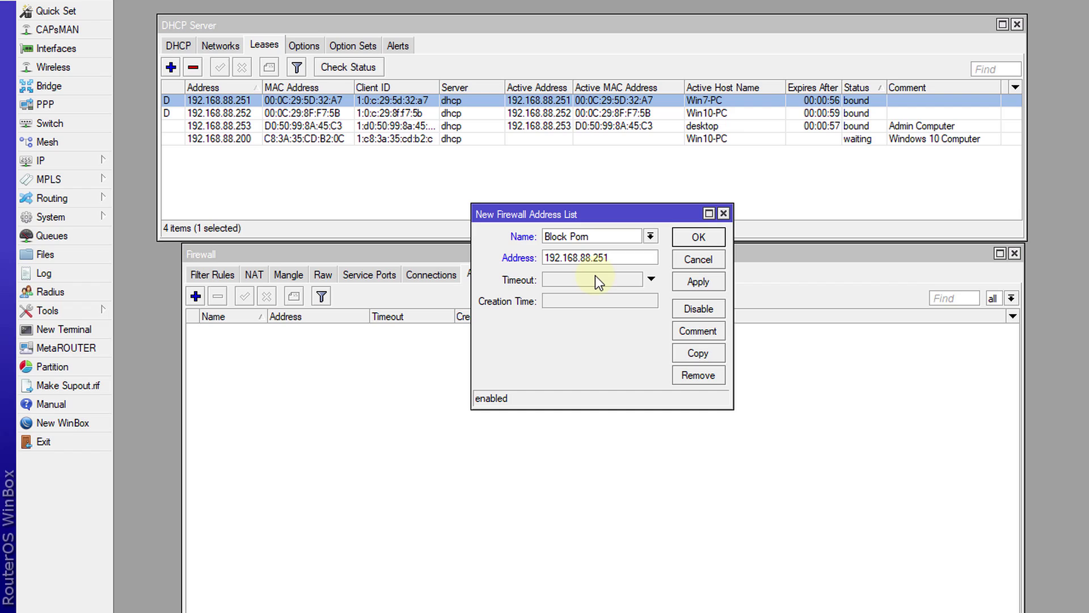
pyautogui.write('-')
pyautogui.click(694, 282)
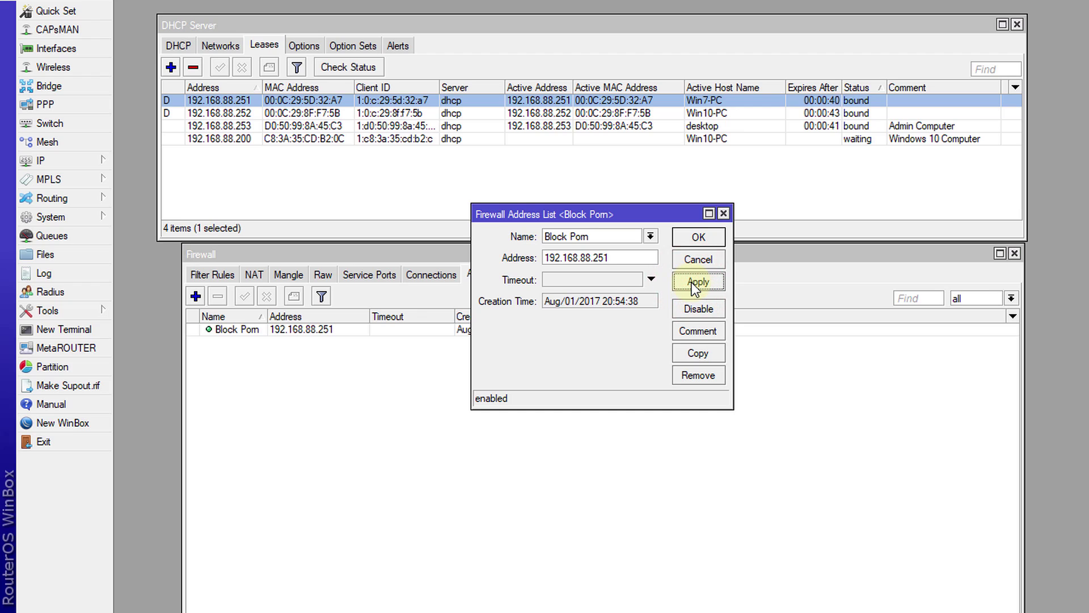
pyautogui.click(684, 239)
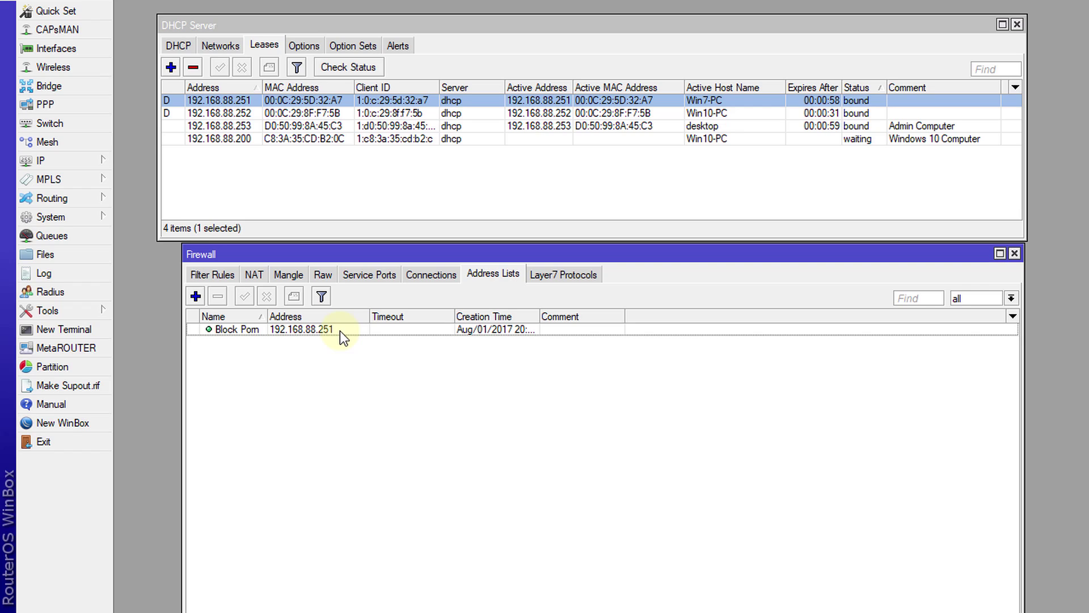
# Show the NAT list and make the Win7-PC lease at 192.168.88.251 static
pyautogui.click(247, 273)
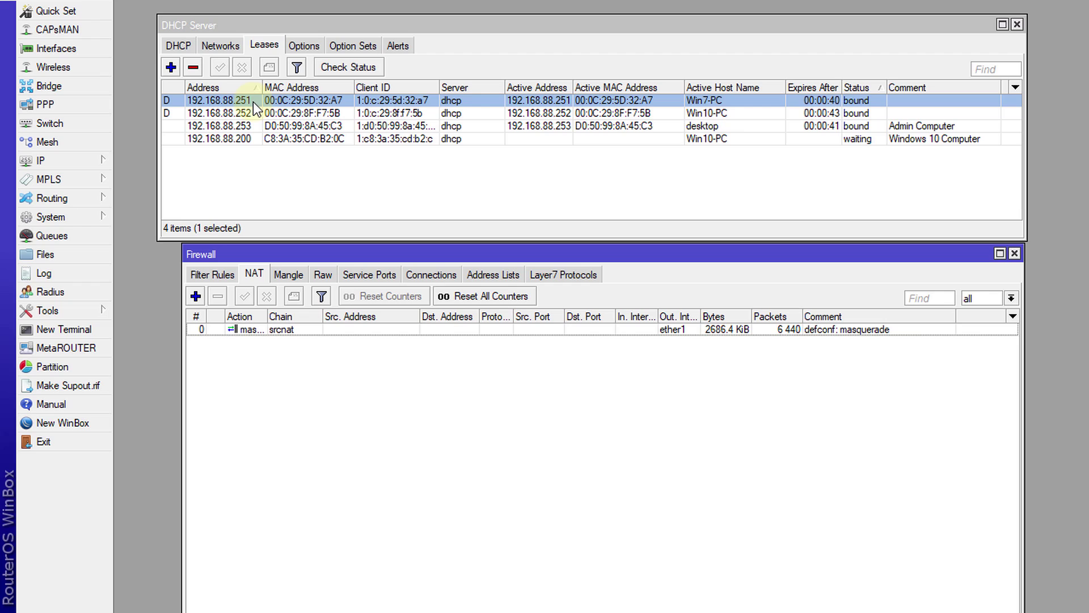
pyautogui.doubleClick(253, 102)
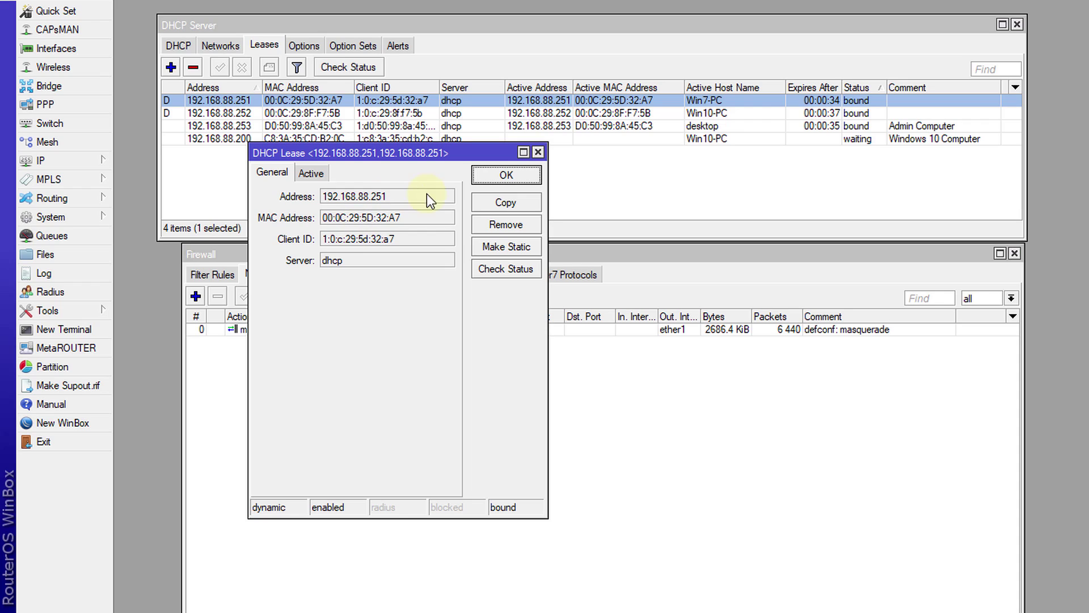
pyautogui.click(477, 246)
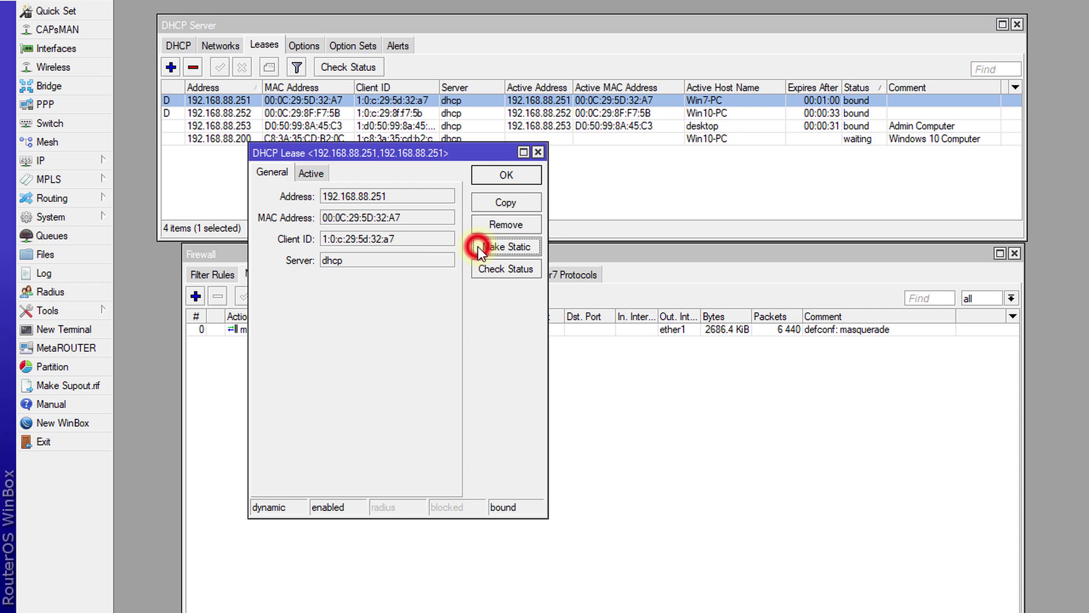
pyautogui.click(488, 176)
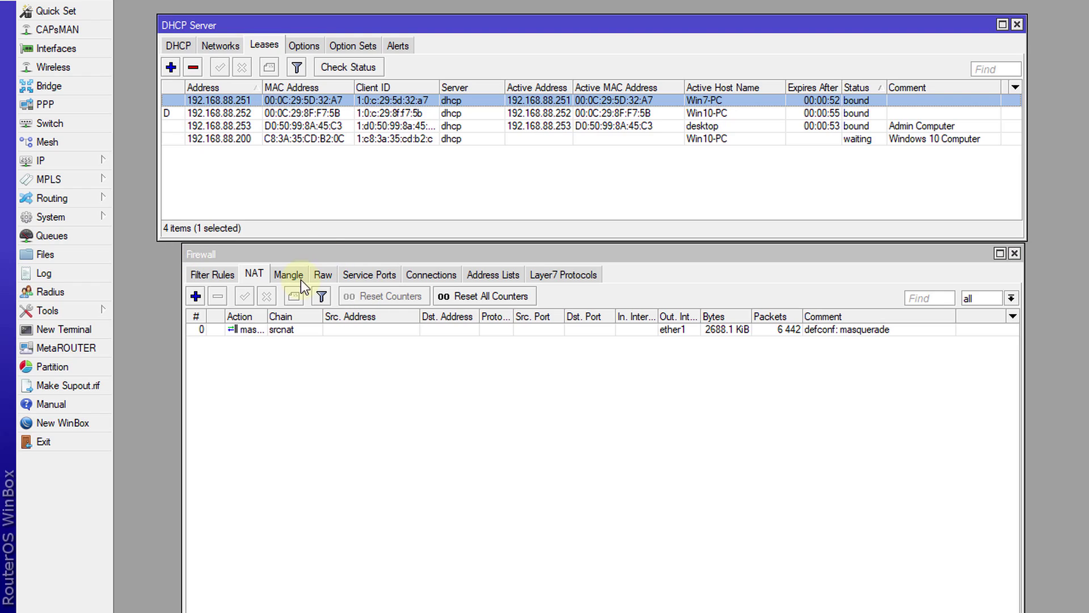
# Start a new NAT rule with chain dstnat, protocol udp and Dst. Port 53
pyautogui.click(196, 296)
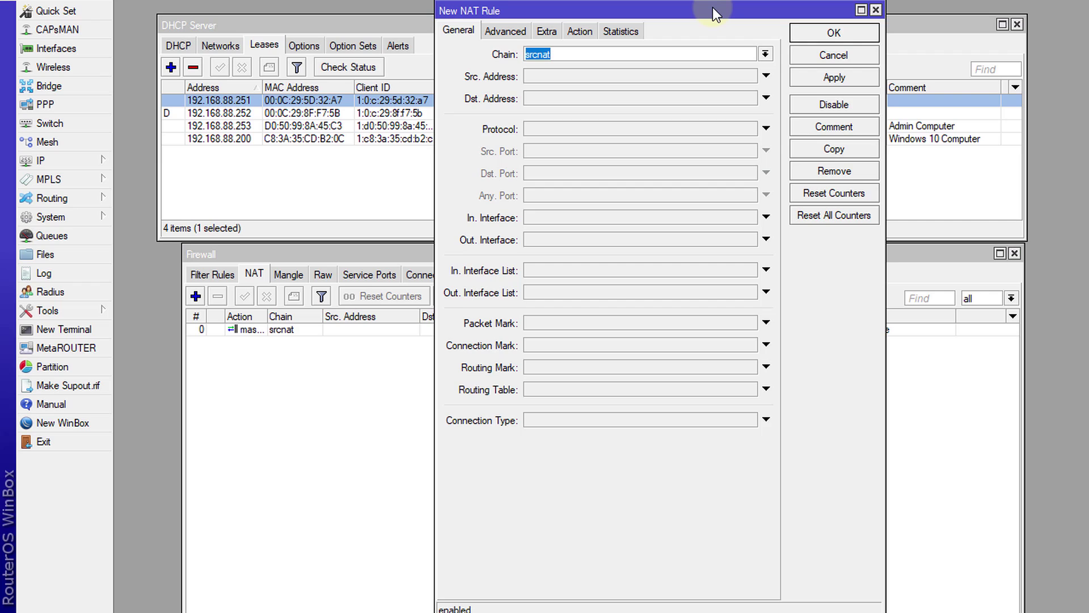
pyautogui.moveTo(712, 8); pyautogui.dragTo(712, 101)
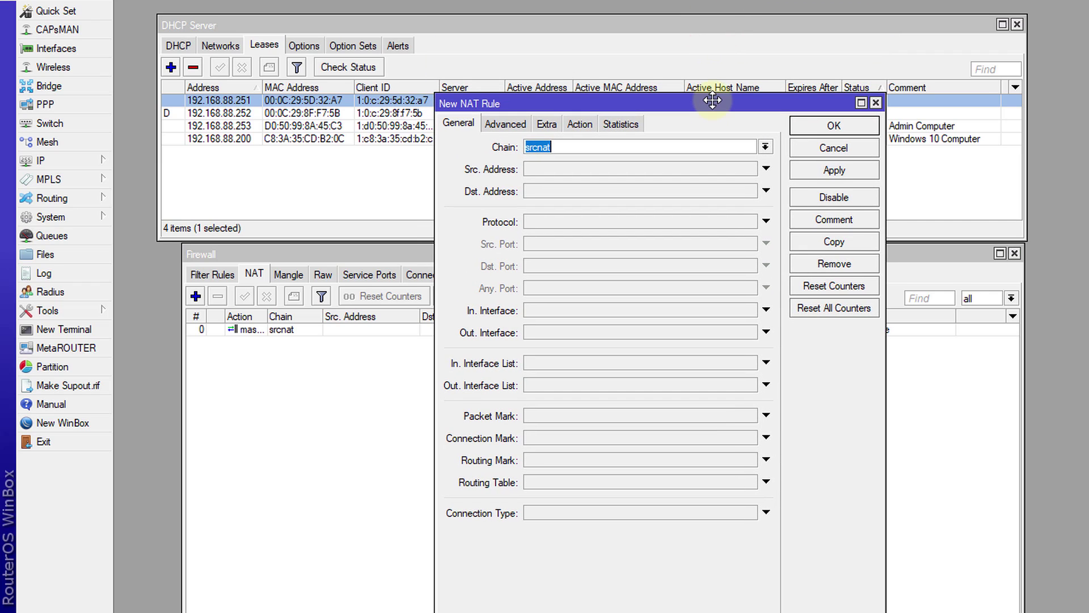
pyautogui.click(764, 147)
pyautogui.click(682, 159)
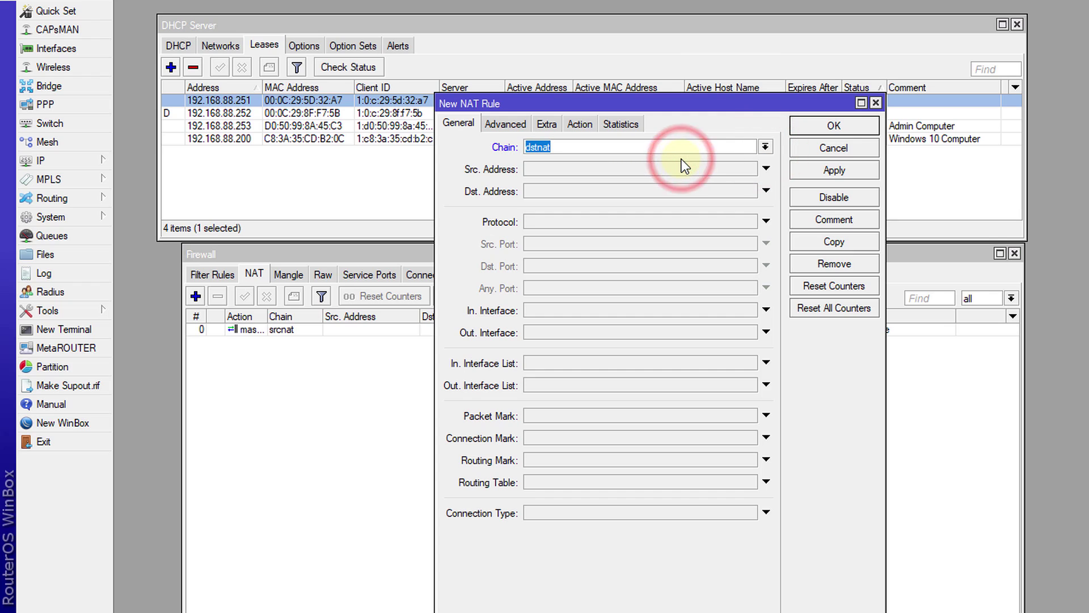
pyautogui.click(547, 221)
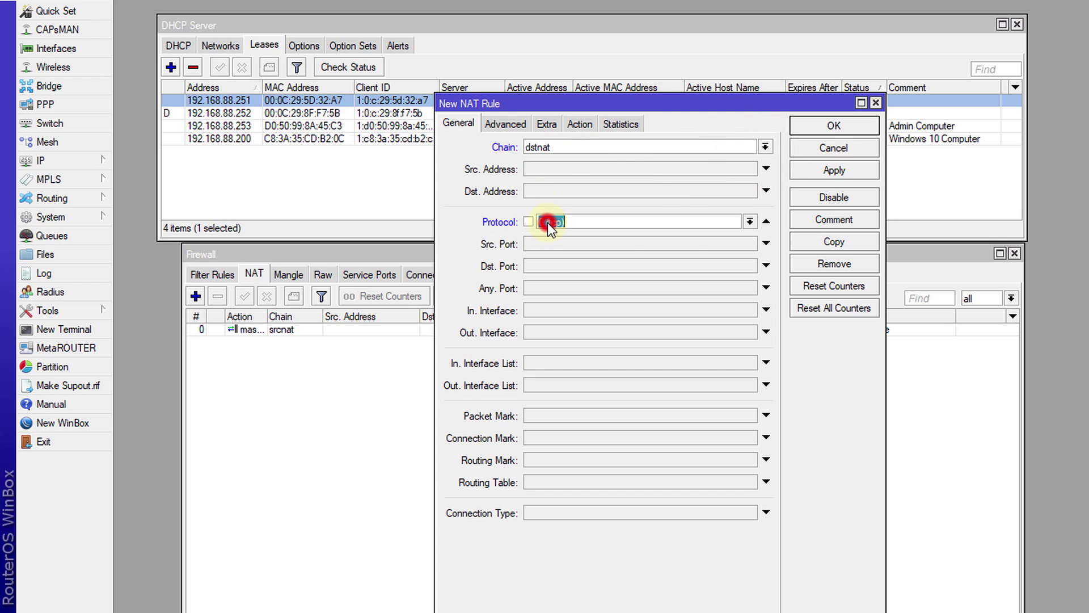
pyautogui.click(749, 222)
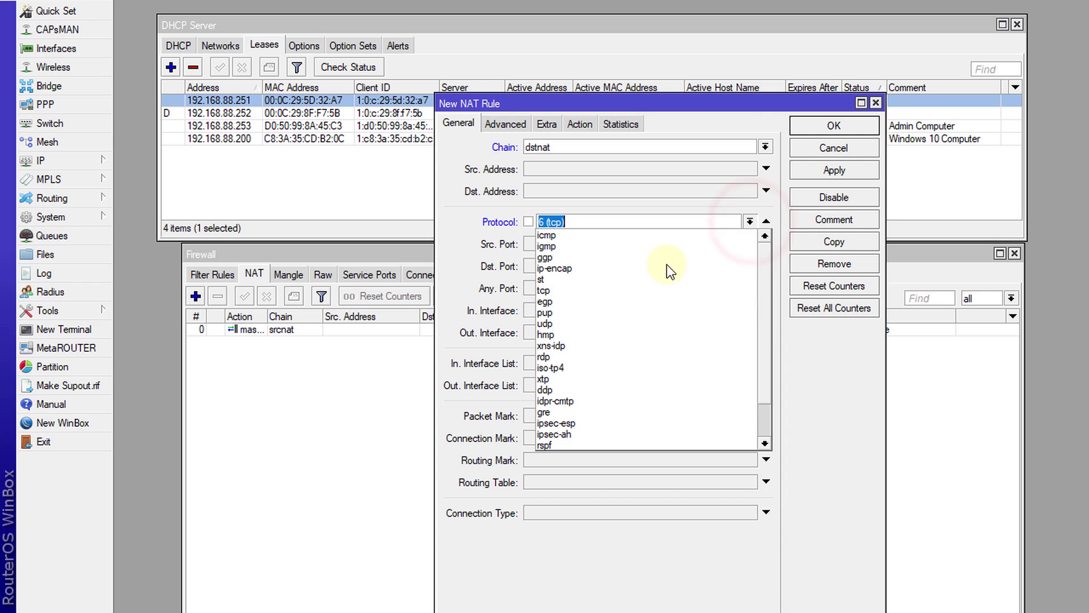
pyautogui.click(557, 323)
pyautogui.click(544, 267)
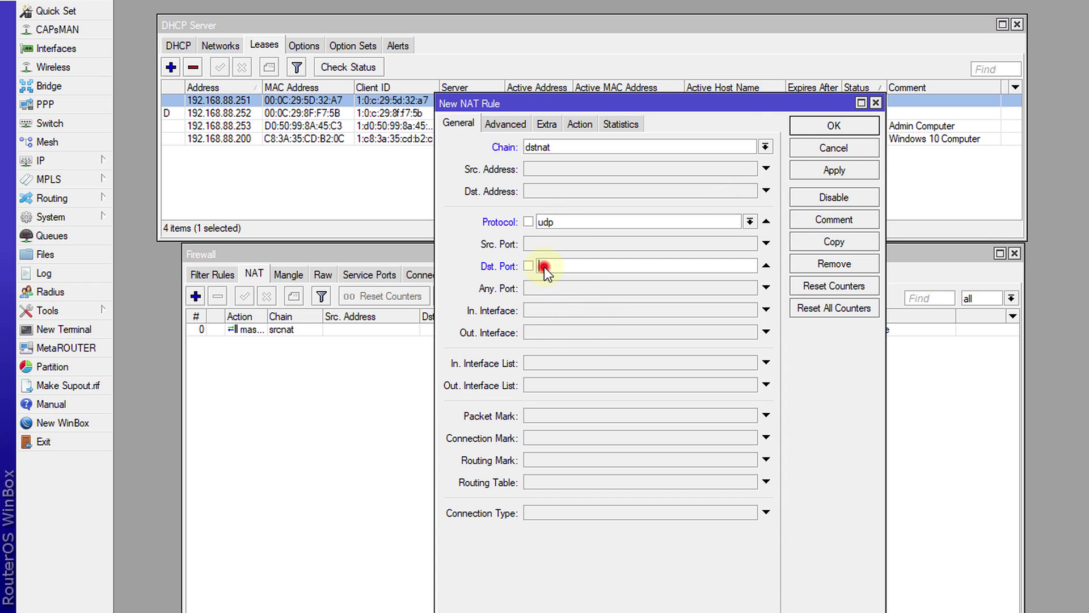
pyautogui.write('53')
# Set the rule's Advanced Src. Address List condition to Block Porn
pyautogui.click(503, 124)
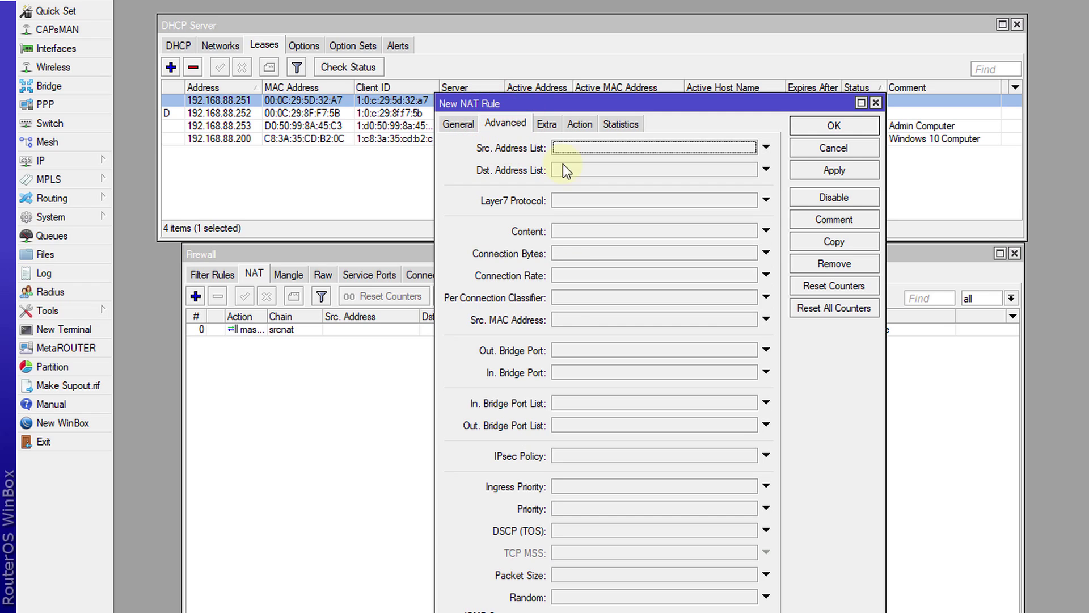
pyautogui.click(687, 149)
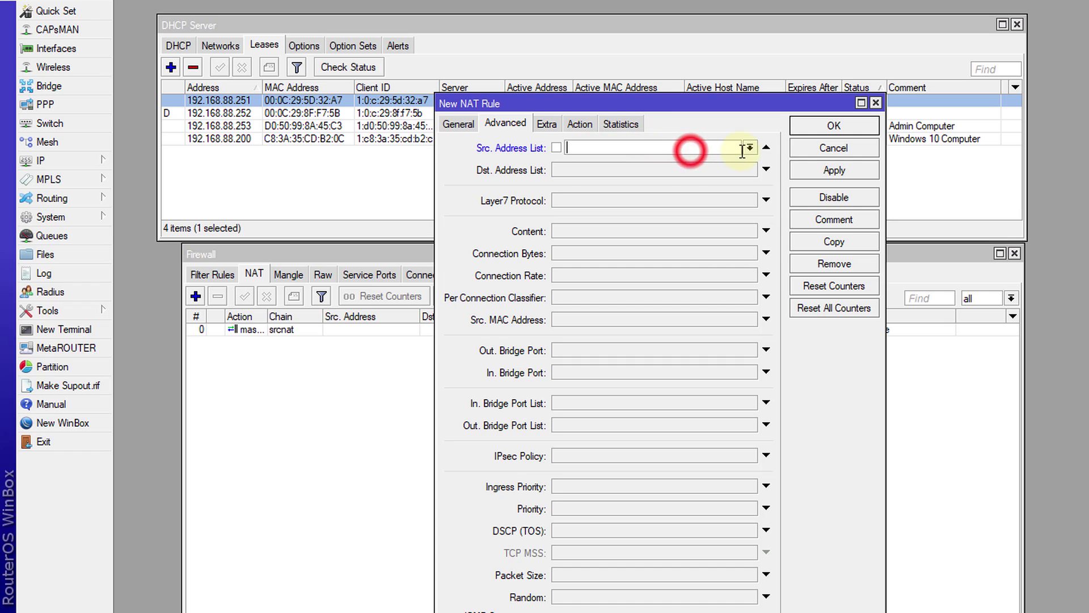
pyautogui.click(748, 148)
pyautogui.click(587, 161)
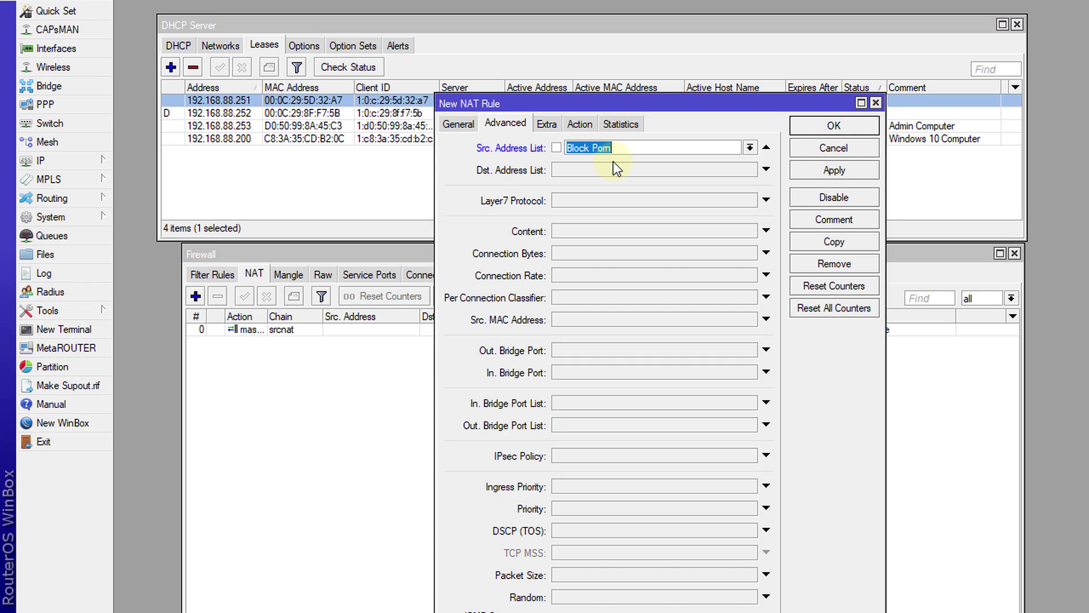
# Set the rule action to dst-nat with To Addresses 199.85.126.20 and To Ports 53
pyautogui.click(574, 124)
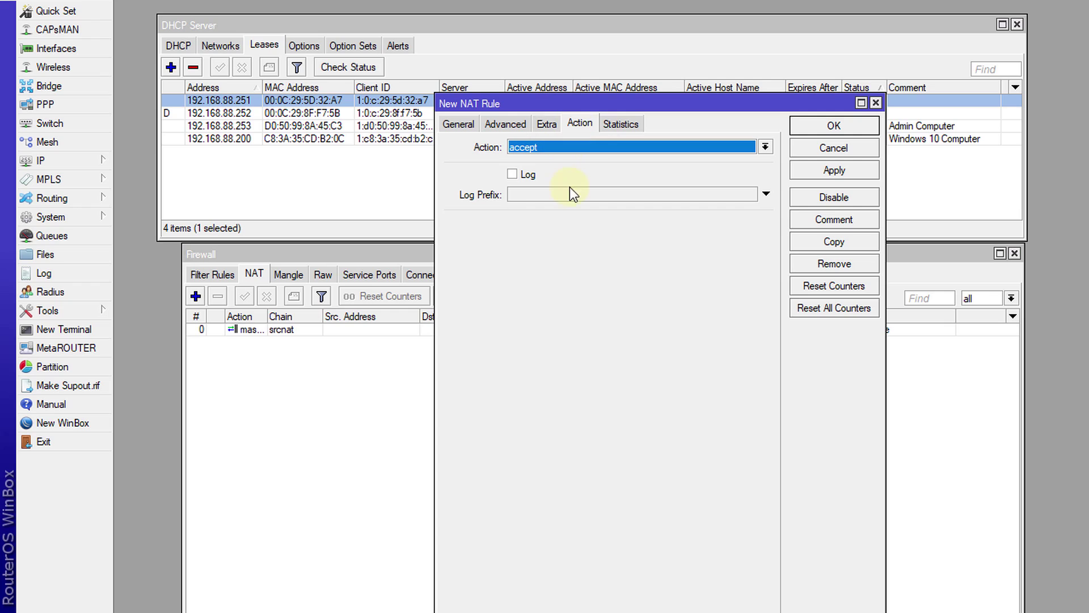
pyautogui.click(605, 146)
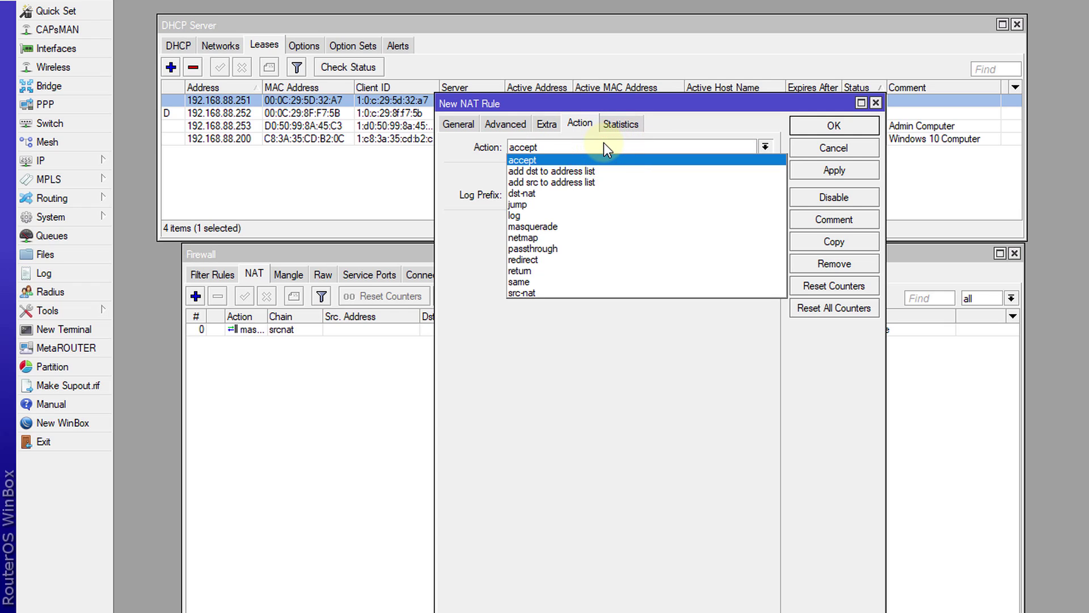
pyautogui.click(574, 193)
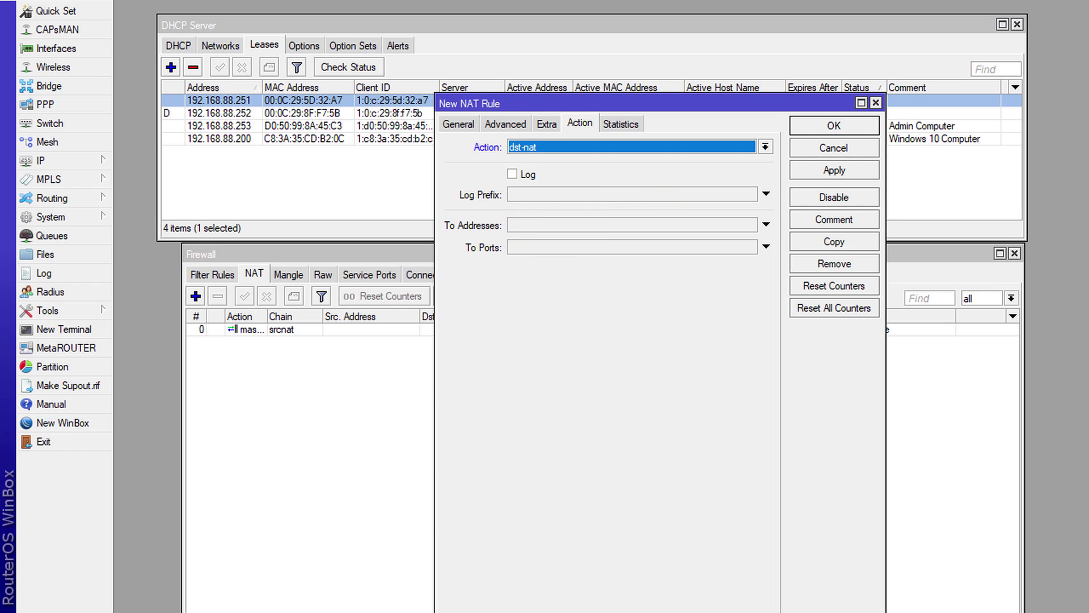
pyautogui.click(574, 225)
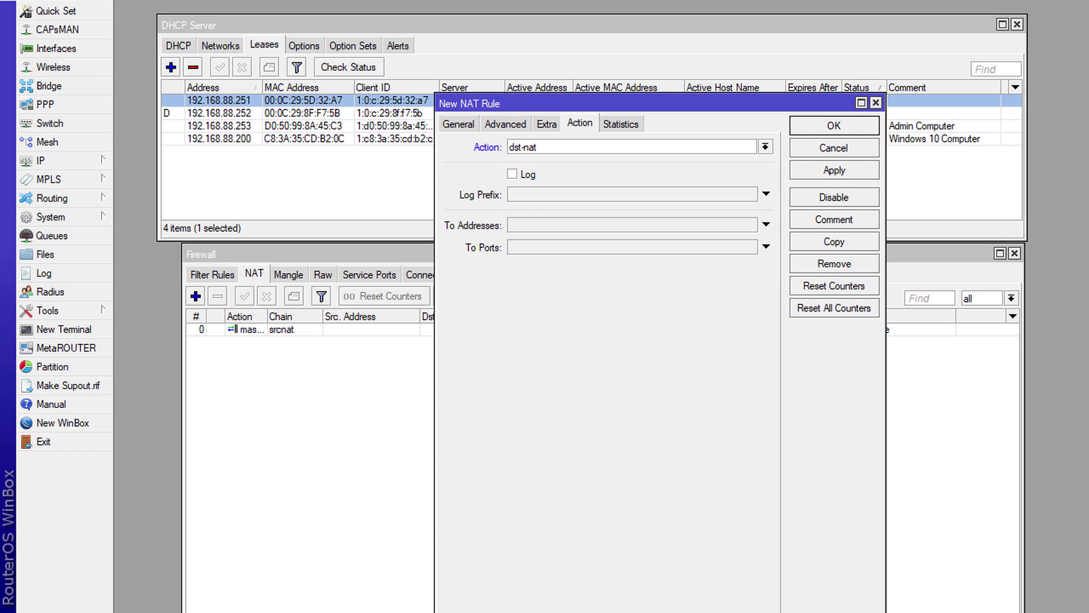
pyautogui.click(514, 224)
pyautogui.write('199.85.126.20')
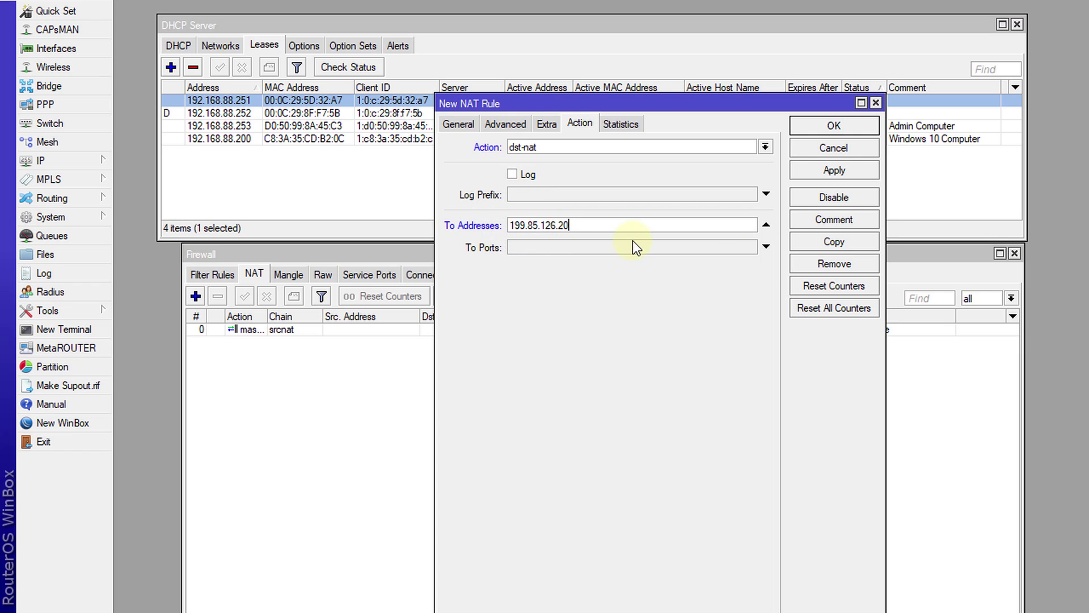
pyautogui.click(574, 245)
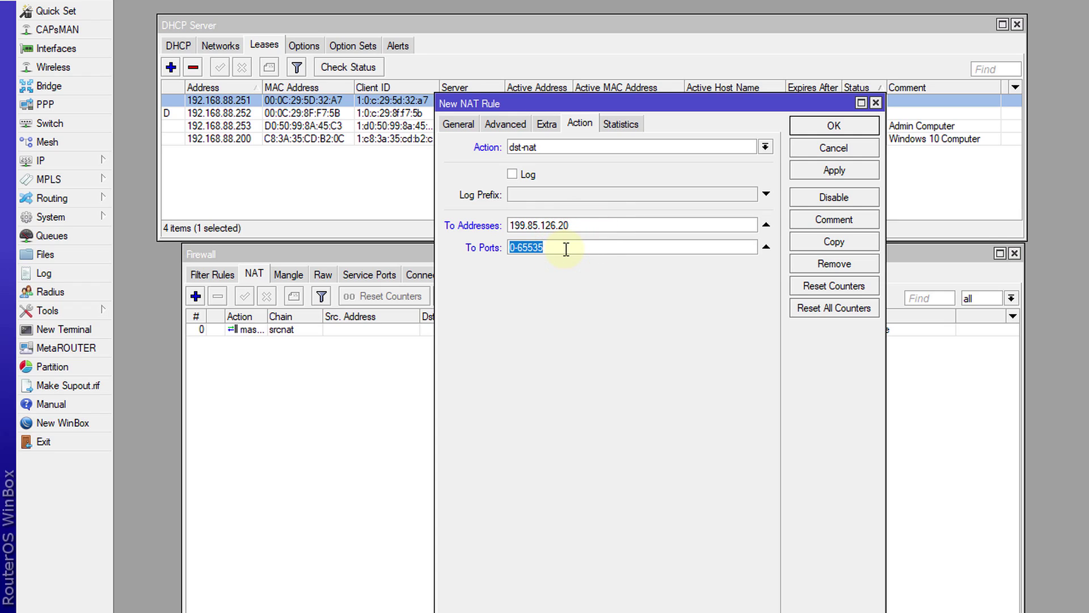
pyautogui.write('53')
pyautogui.moveTo(582, 227); pyautogui.dragTo(518, 226)
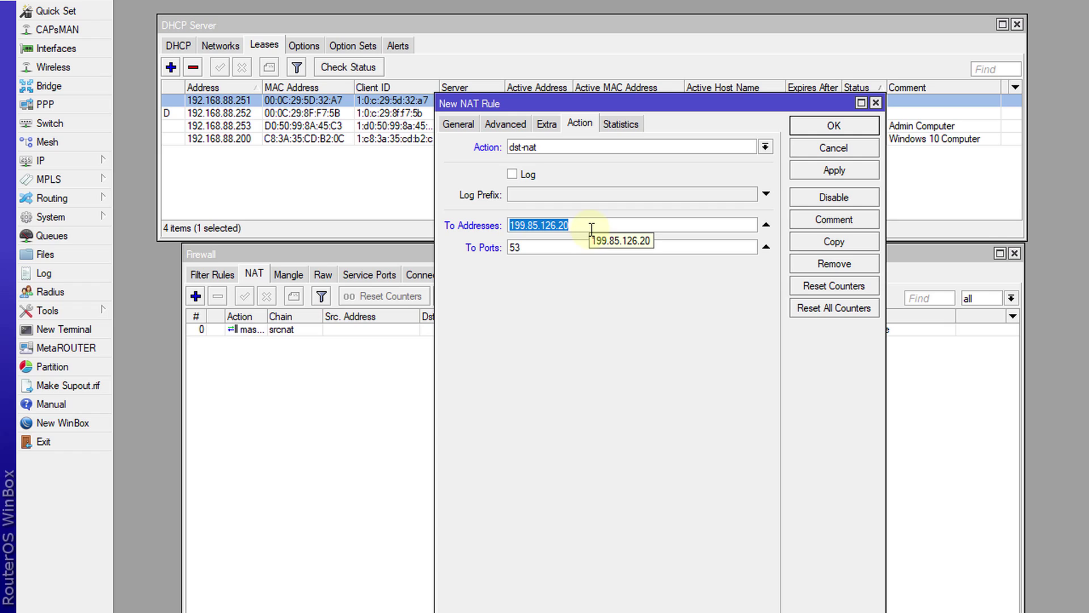
pyautogui.moveTo(543, 247); pyautogui.dragTo(519, 247)
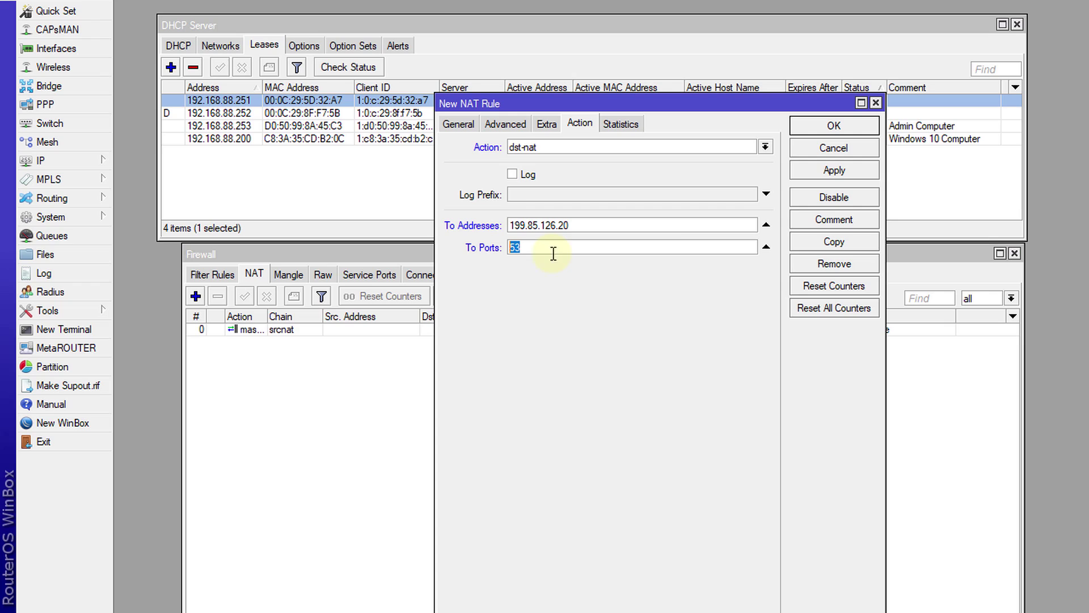
# Comment the rule 'Block porn', save it, and select rule 1 in the NAT list
pyautogui.click(834, 219)
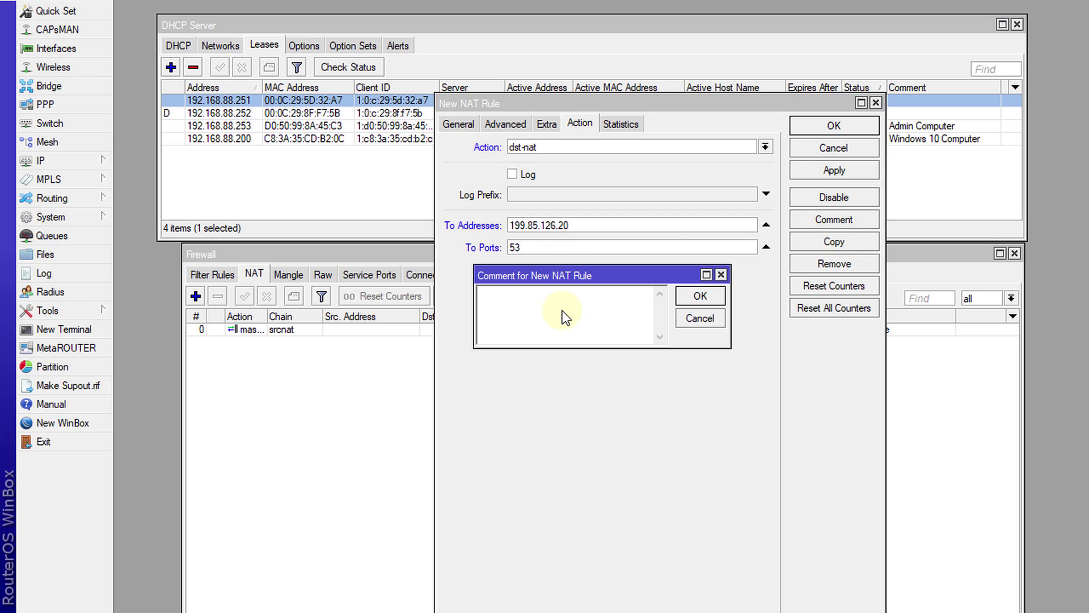
pyautogui.write('Block ')
pyautogui.write('por')
pyautogui.write('t')
pyautogui.click(703, 295)
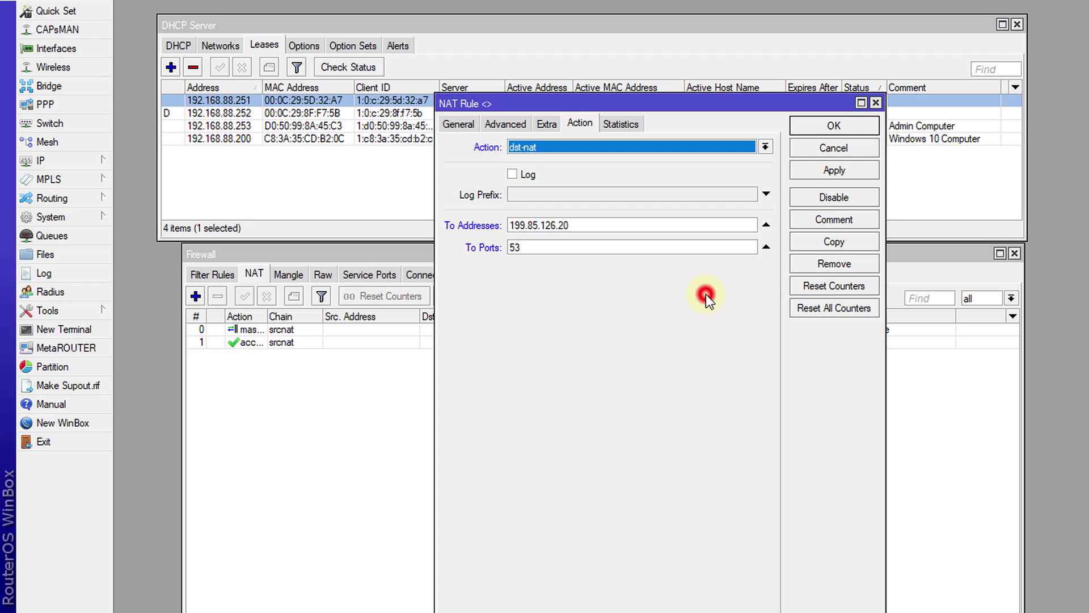
pyautogui.click(808, 169)
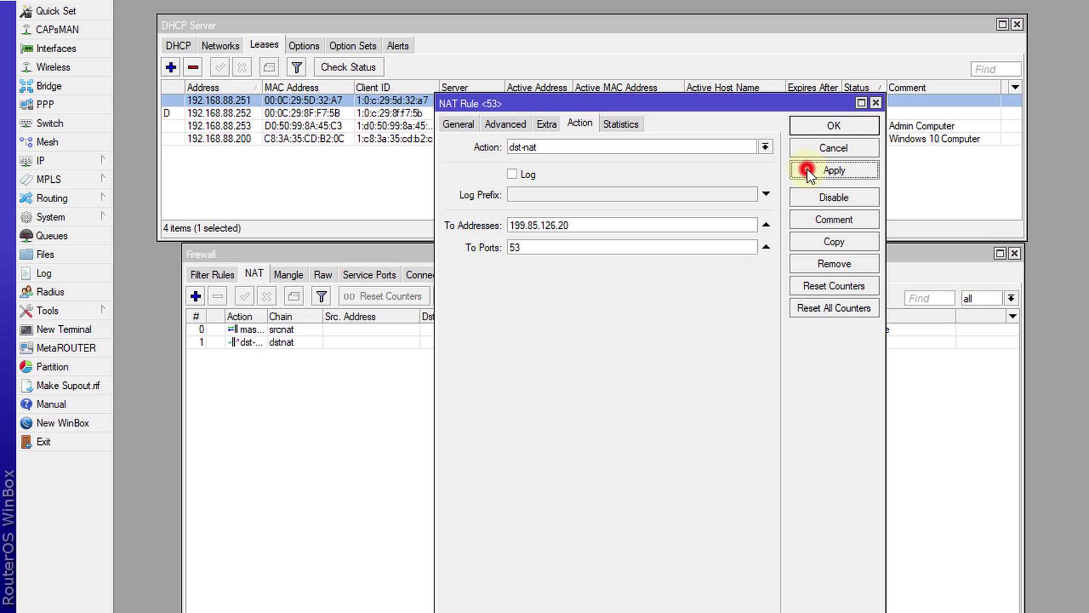
pyautogui.click(807, 132)
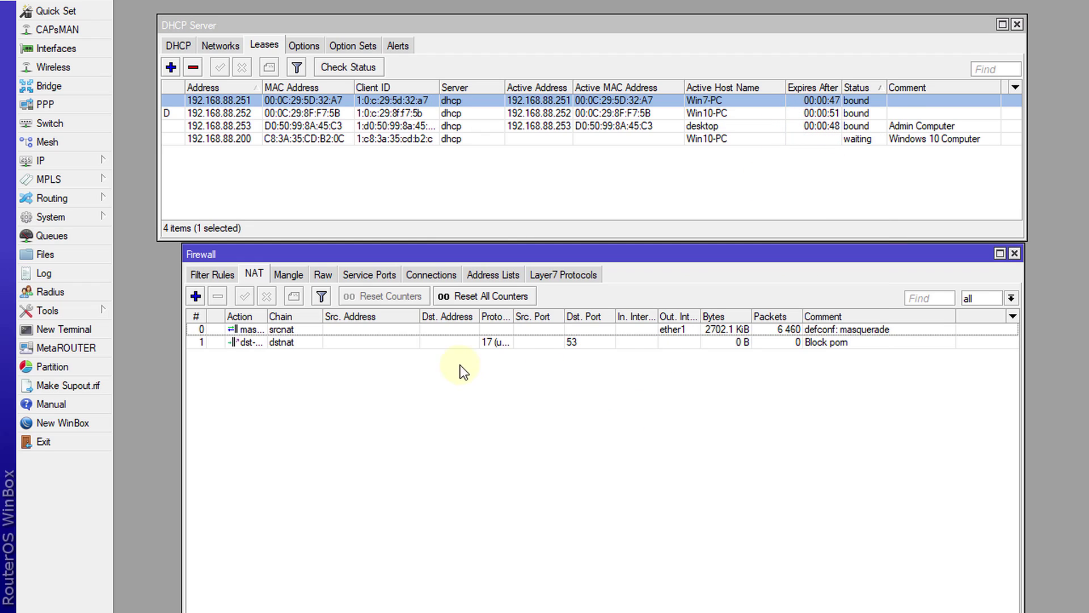
pyautogui.doubleClick(513, 316)
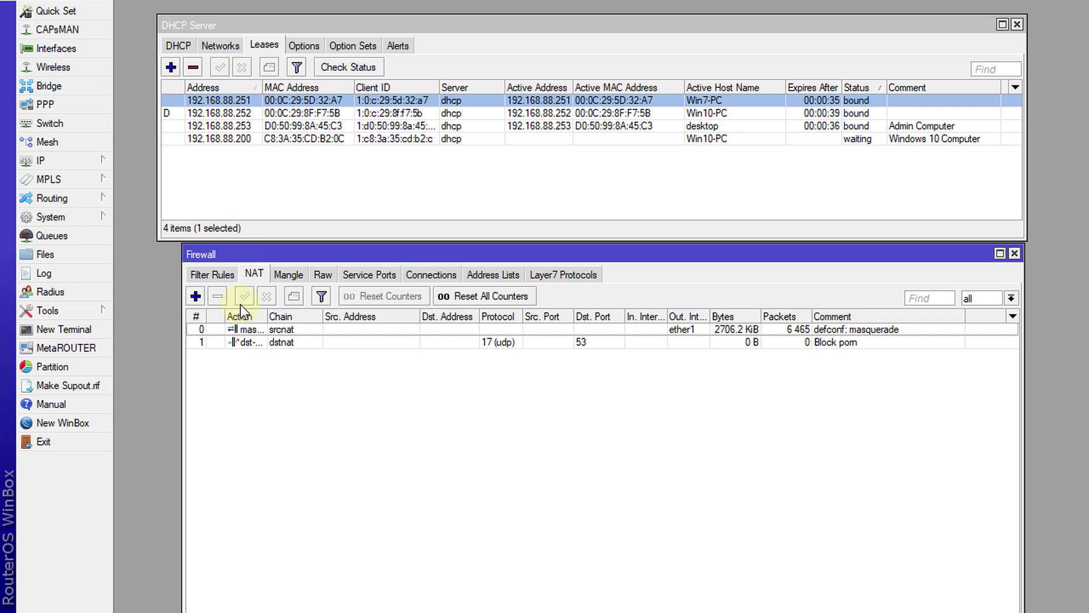
pyautogui.click(290, 343)
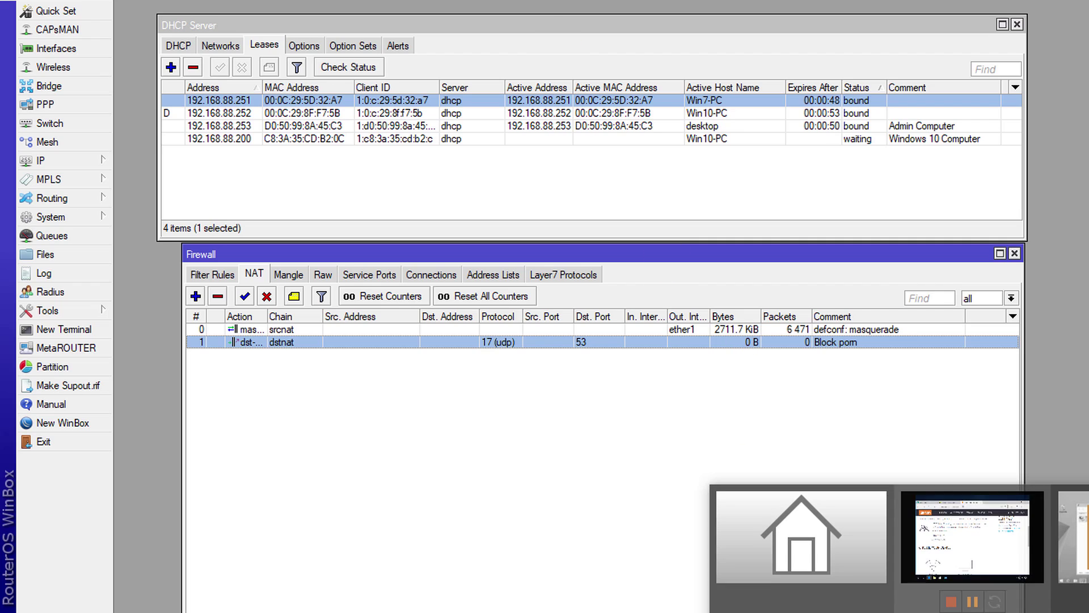
# On the Windows 10 VM, show the Ethernet0 connection's network details
pyautogui.click(941, 525)
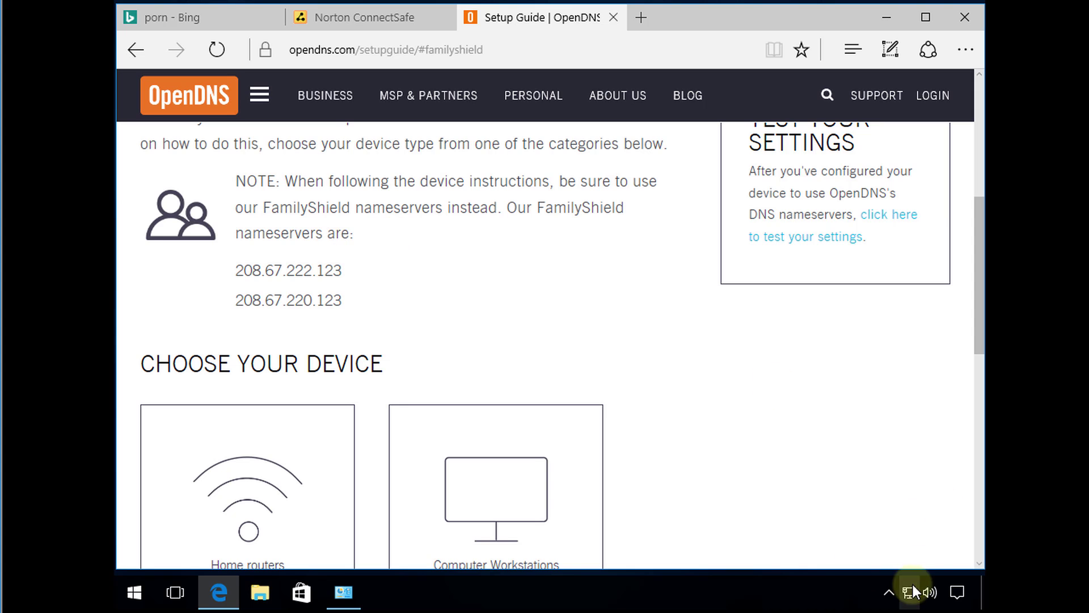
pyautogui.click(344, 592)
pyautogui.doubleClick(287, 167)
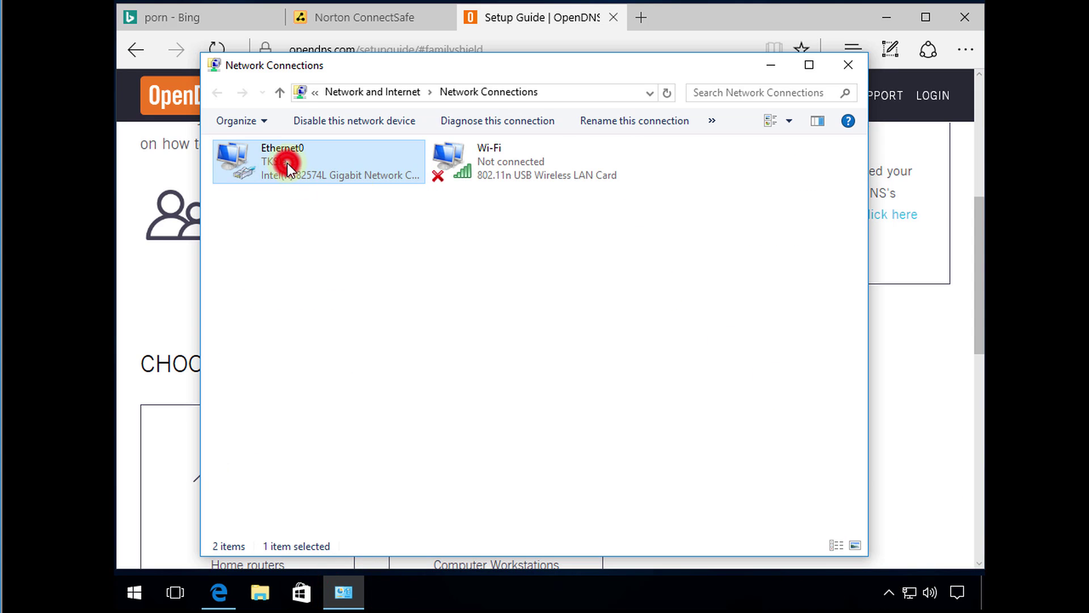
pyautogui.click(466, 267)
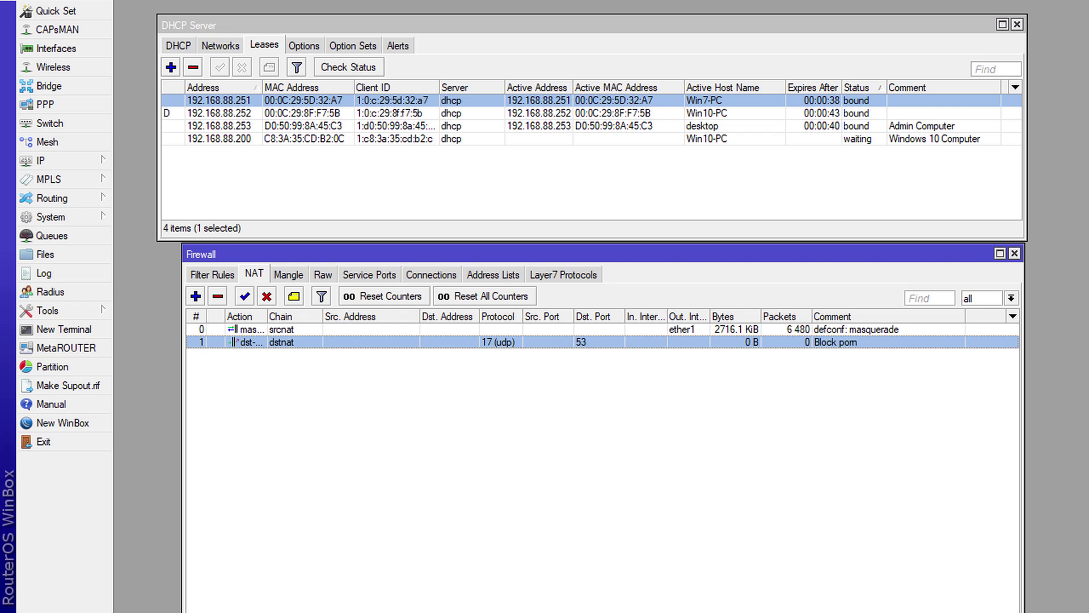
# Check the Win10-PC (192.168.88.252) and Win7-PC (192.168.88.251) leases, then rerun the Bing search
pyautogui.click(237, 114)
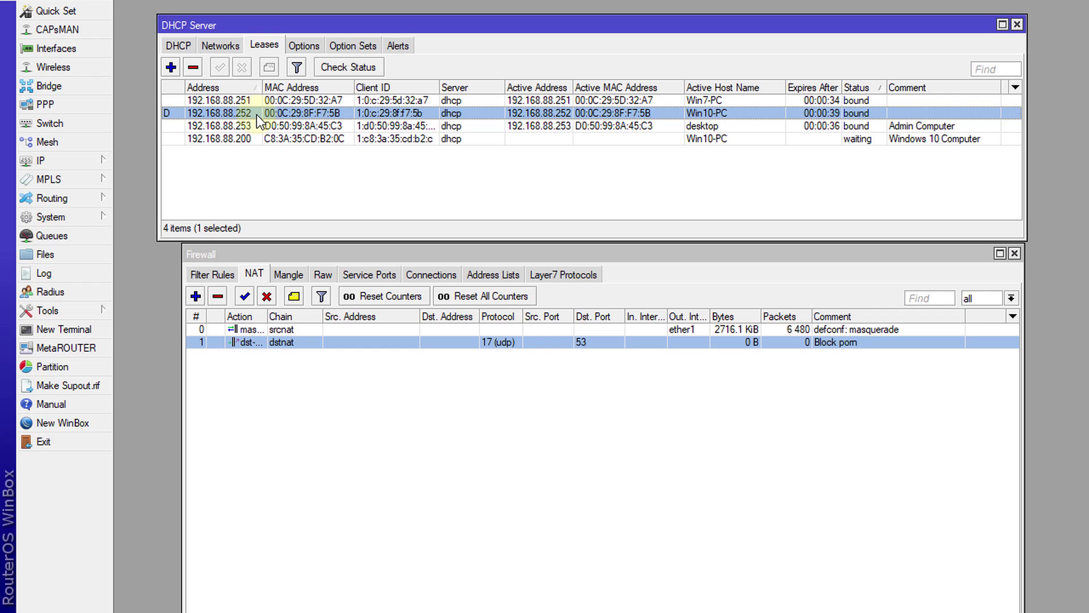
pyautogui.click(251, 101)
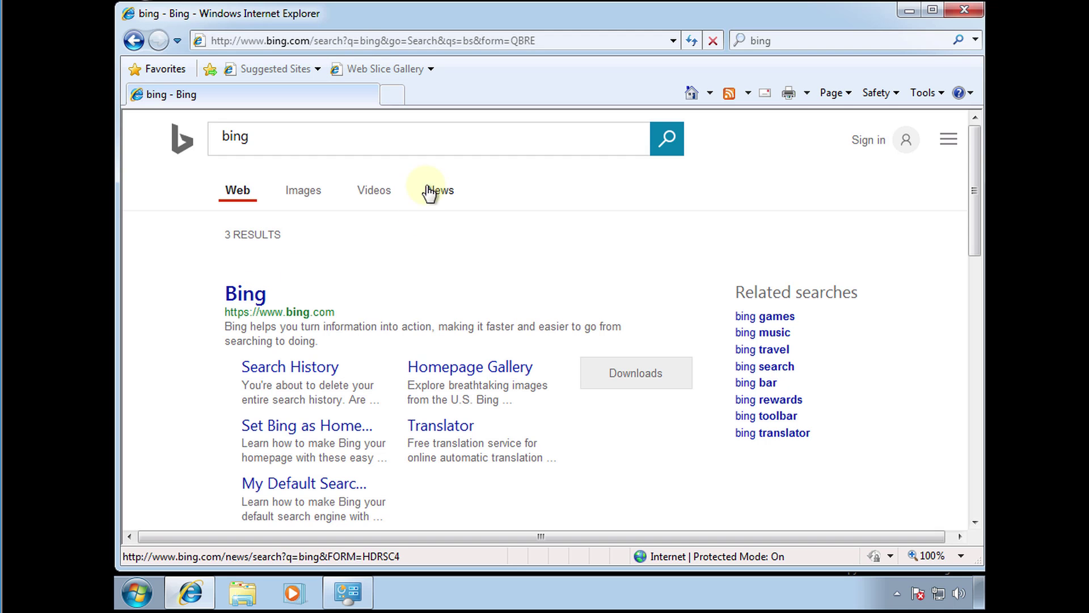
pyautogui.click(287, 138)
pyautogui.click(667, 137)
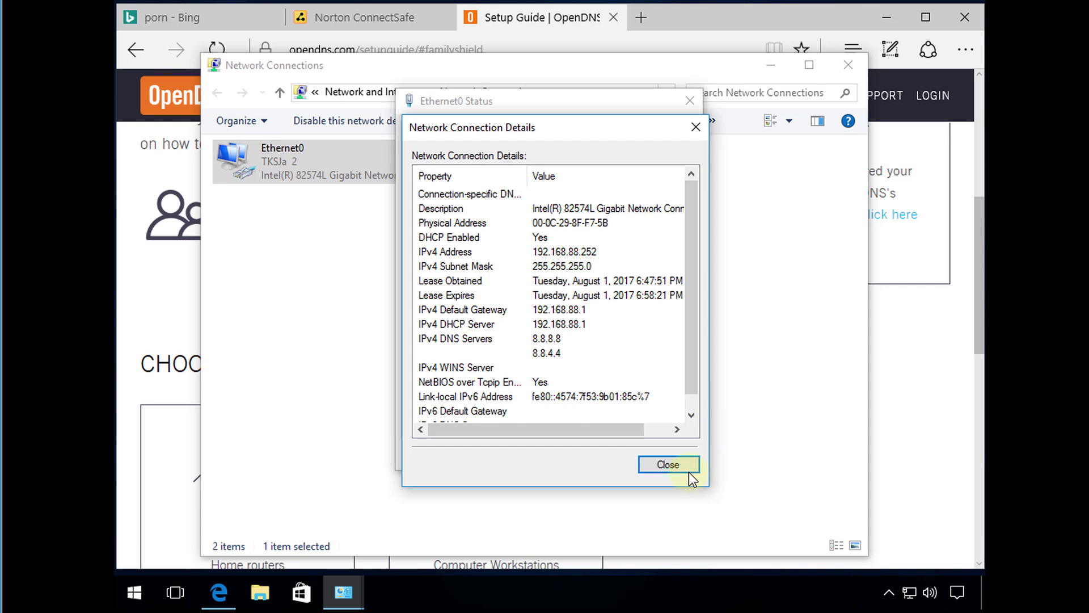
# Close the Ethernet0 Details and Status windows and return to the porn Bing results in Edge
pyautogui.click(703, 462)
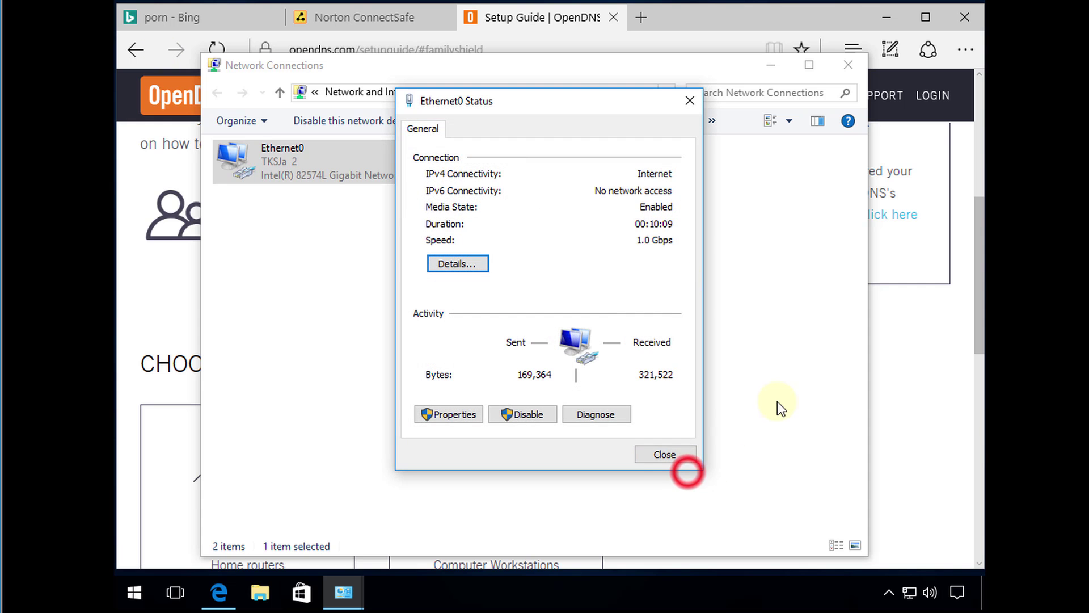
pyautogui.click(675, 453)
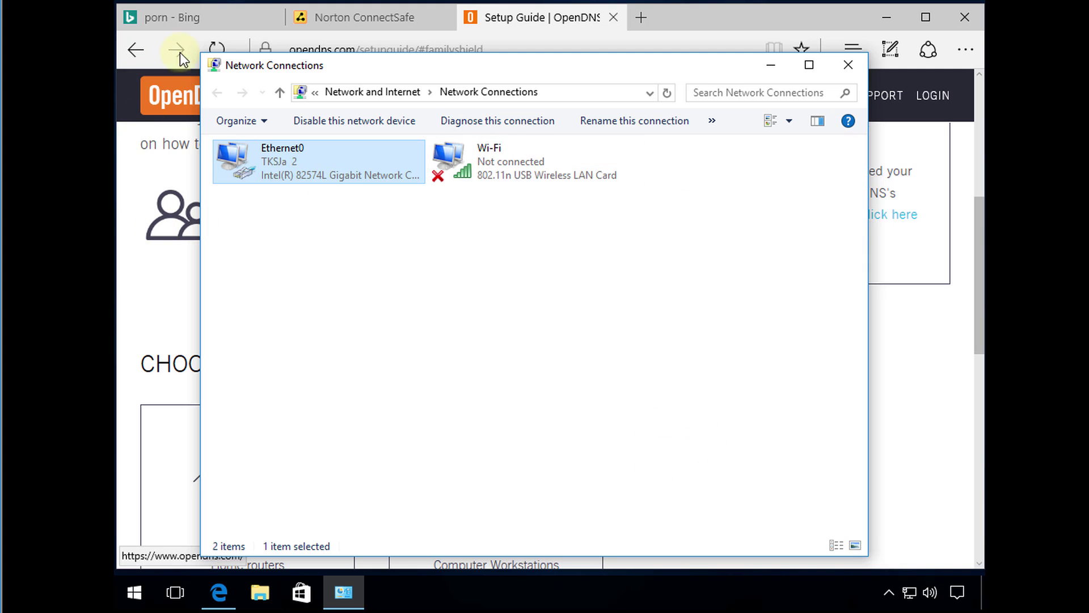
pyautogui.click(248, 18)
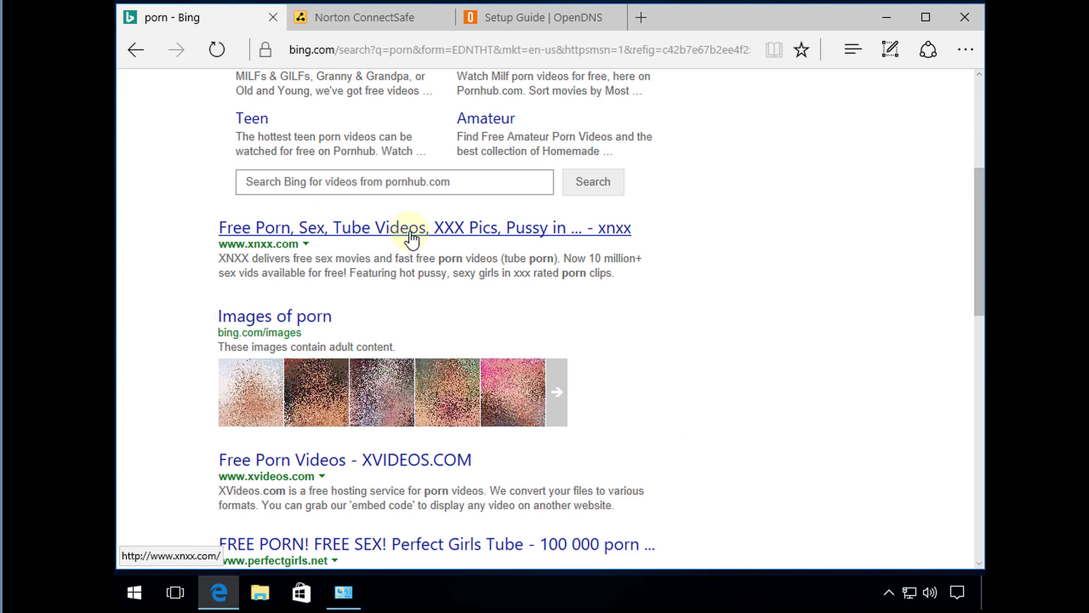
# Open the xnxx result in a new tab, confirm it loads unblocked, then return to Bing
pyautogui.rightClick(383, 233)
pyautogui.click(401, 242)
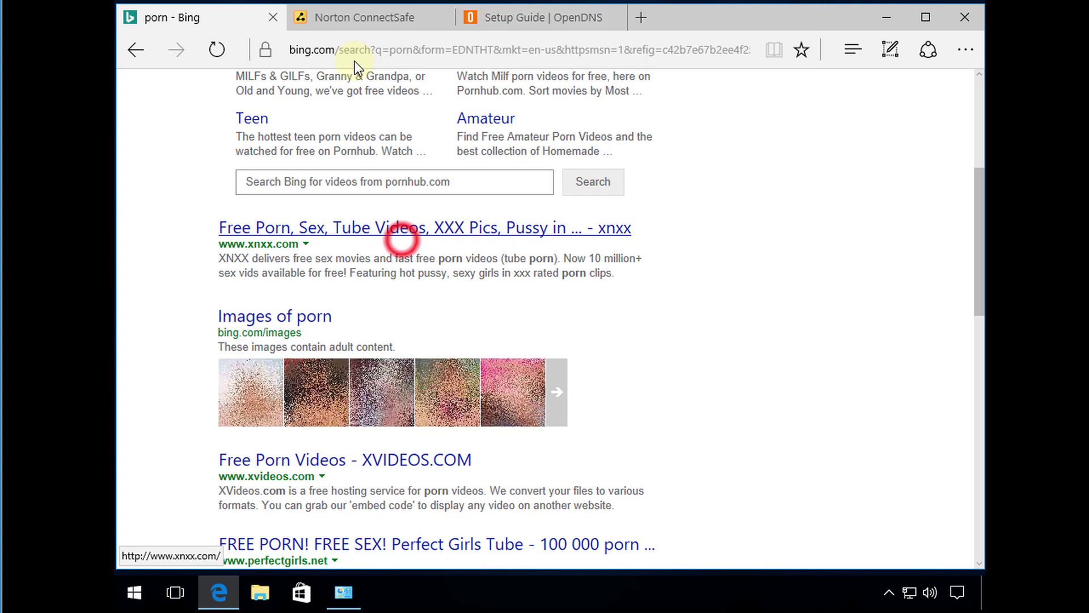
pyautogui.click(355, 22)
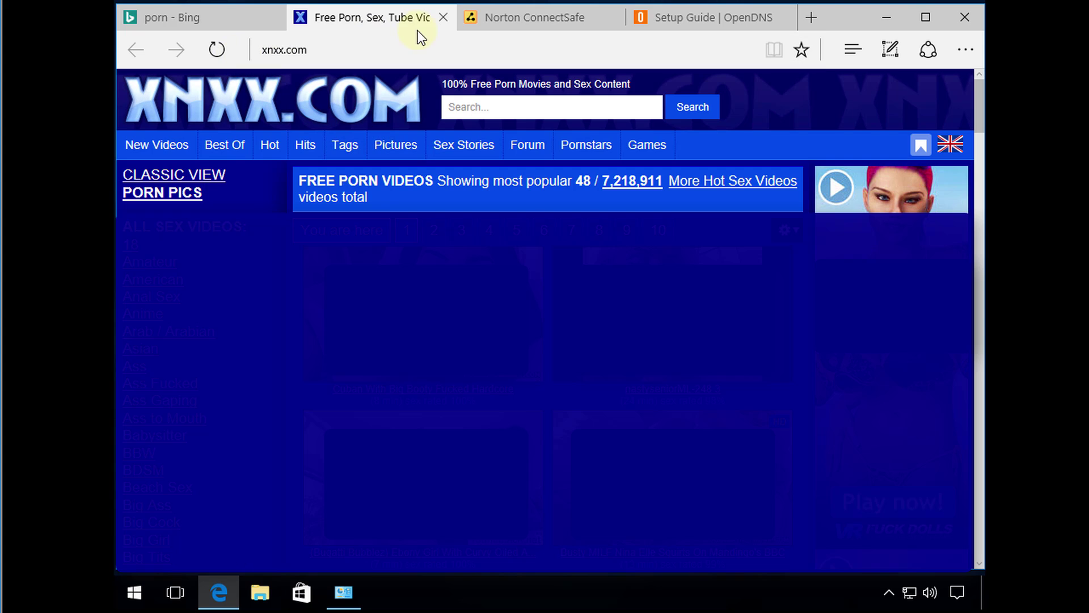
pyautogui.click(225, 16)
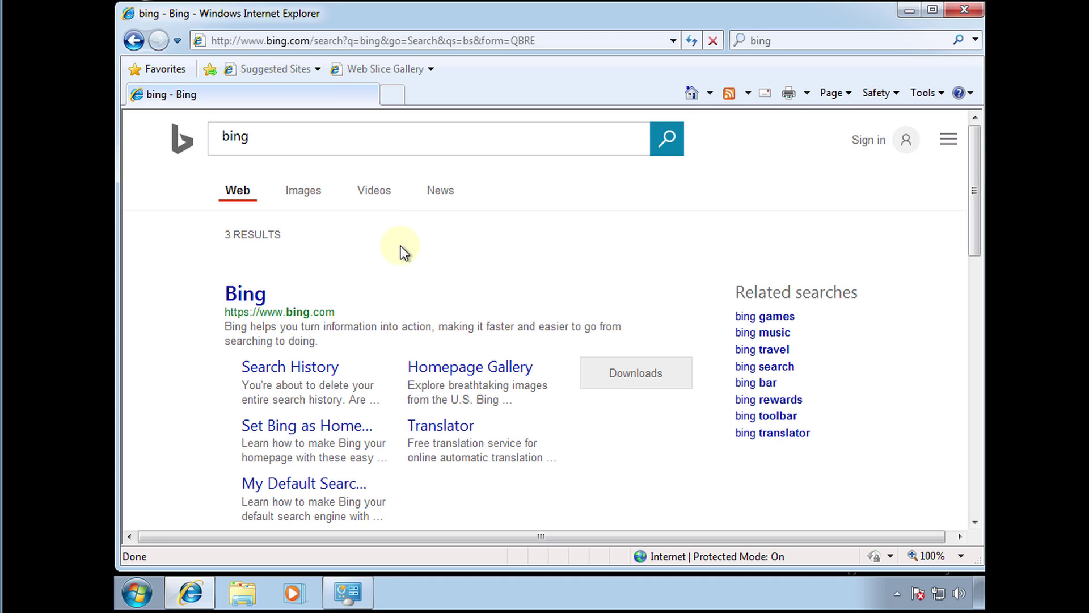
# Replace 'bing' with 'porn' in the Bing search box and run the search
pyautogui.click(255, 136)
pyautogui.moveTo(257, 137); pyautogui.dragTo(117, 136)
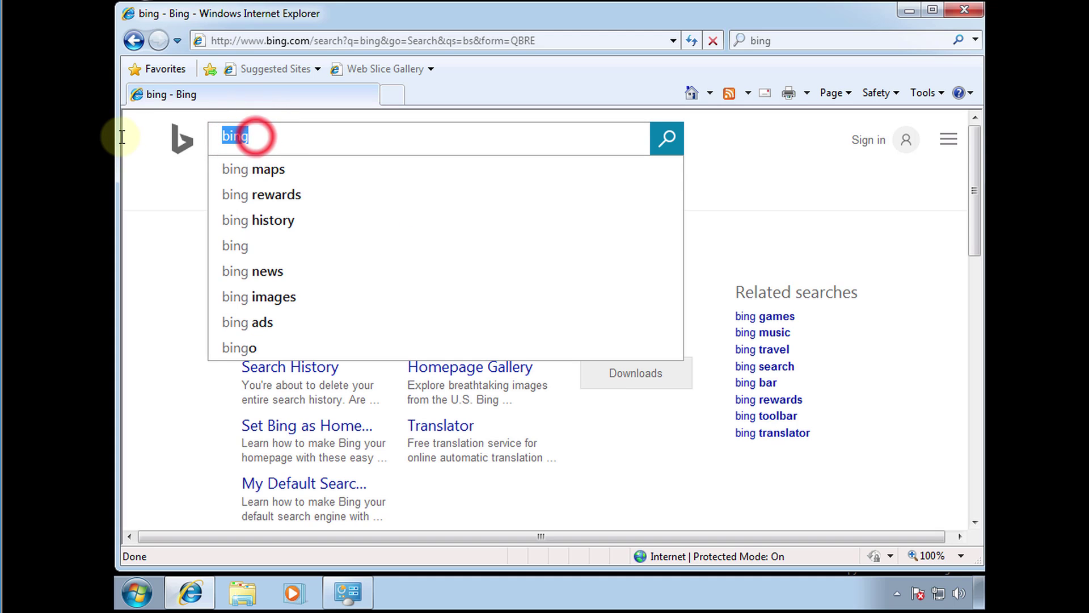
pyautogui.write('porn')
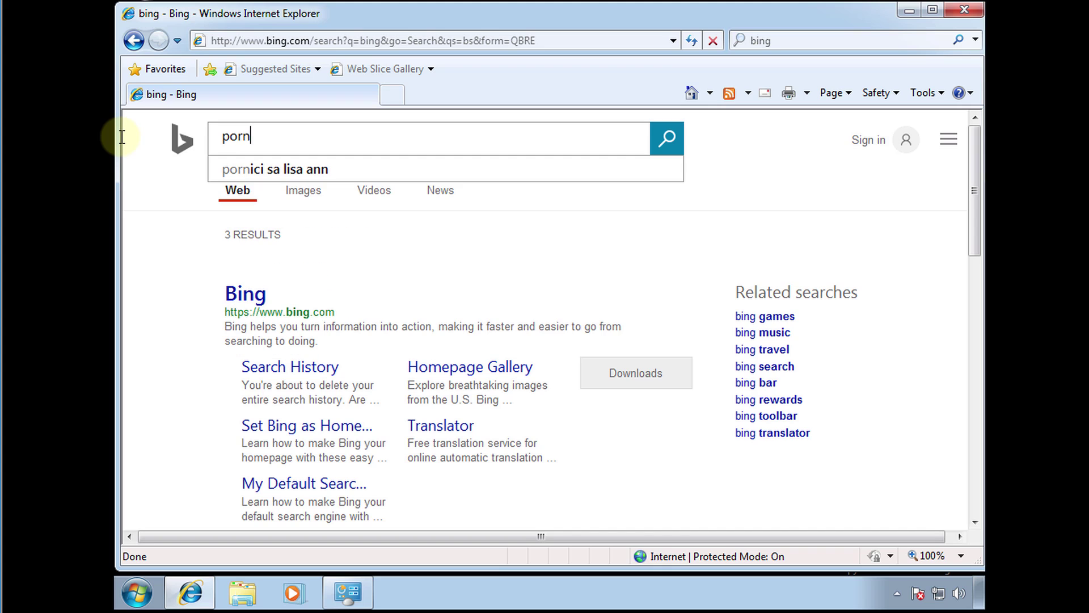
pyautogui.press('Return')
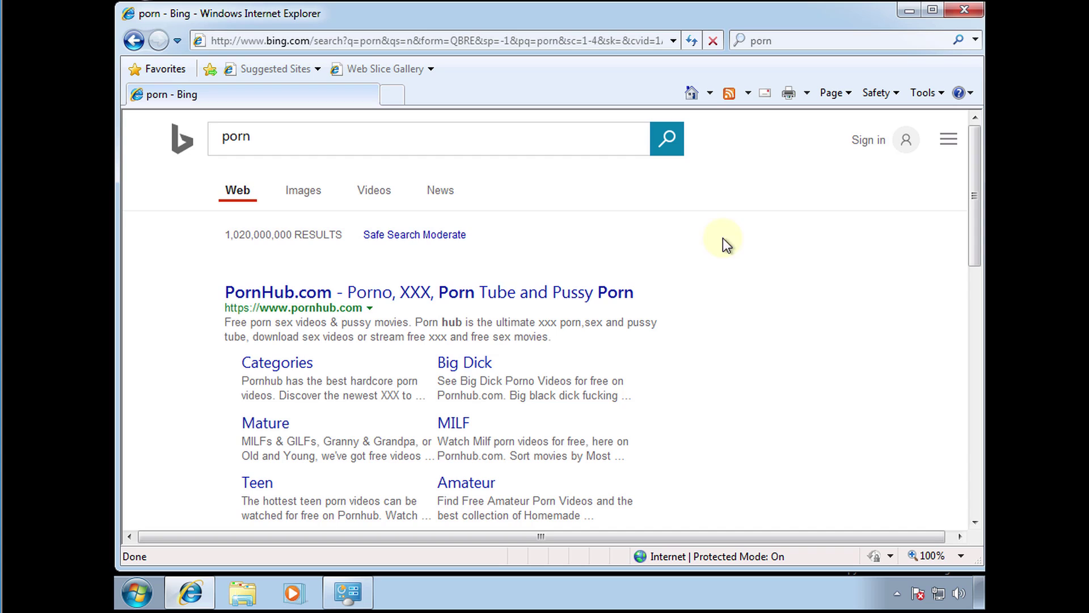
# Open the PornHub result in a new tab and continue past the certificate warning
pyautogui.rightClick(389, 299)
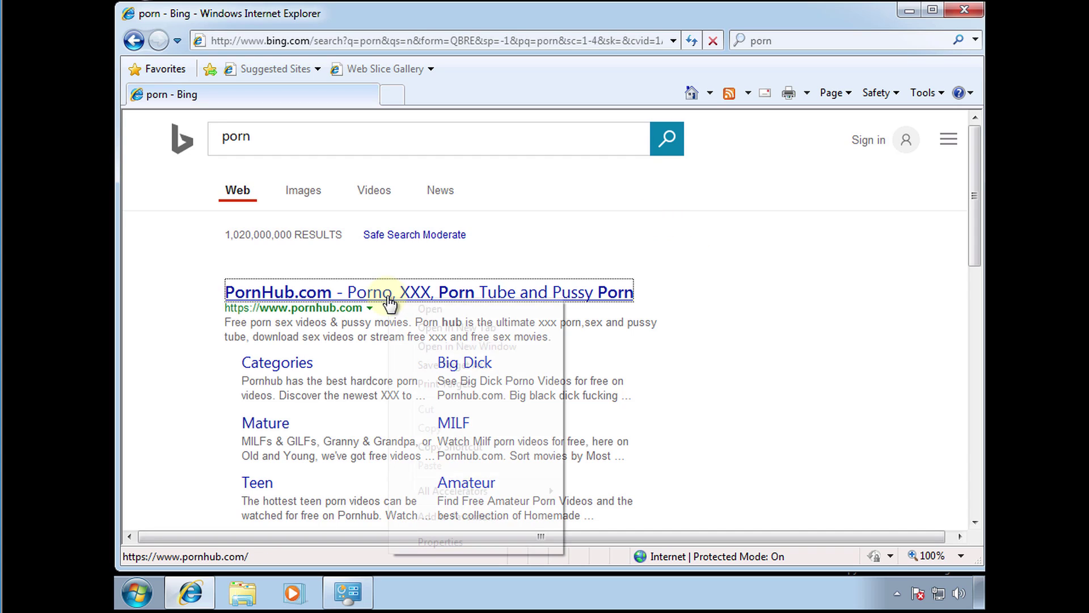
pyautogui.click(430, 329)
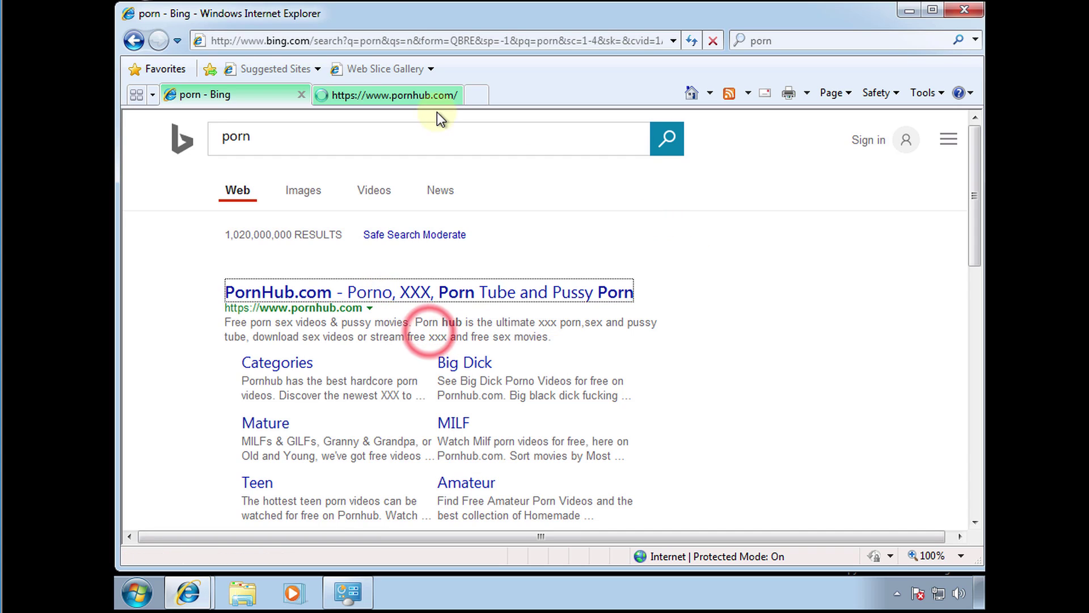
pyautogui.click(396, 97)
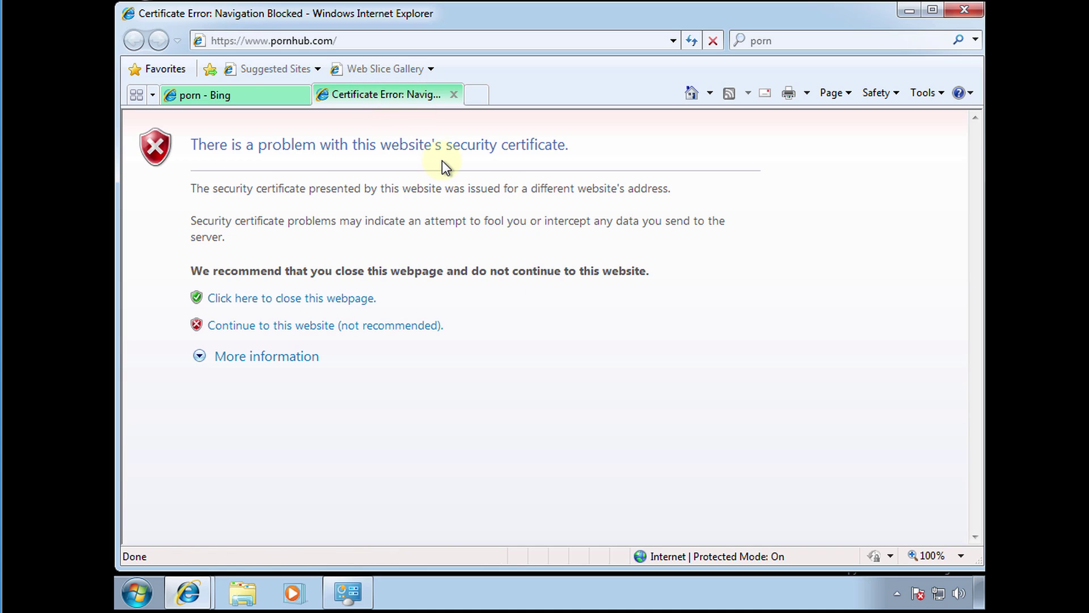
pyautogui.click(291, 328)
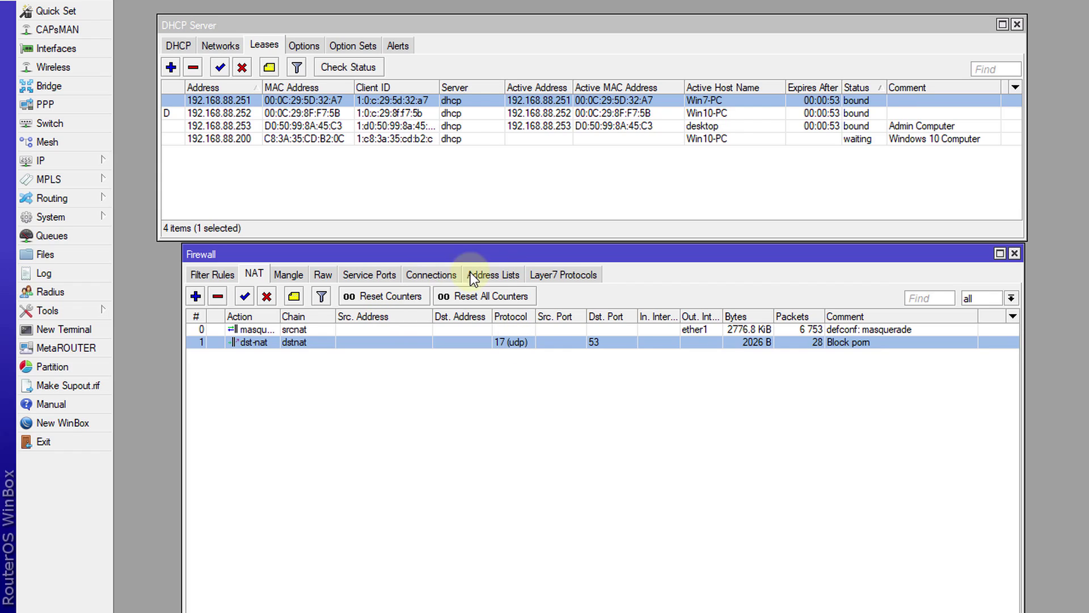
# Show the Firewall Address Lists with the Block Porn entry for 192.168.88.251
pyautogui.click(499, 275)
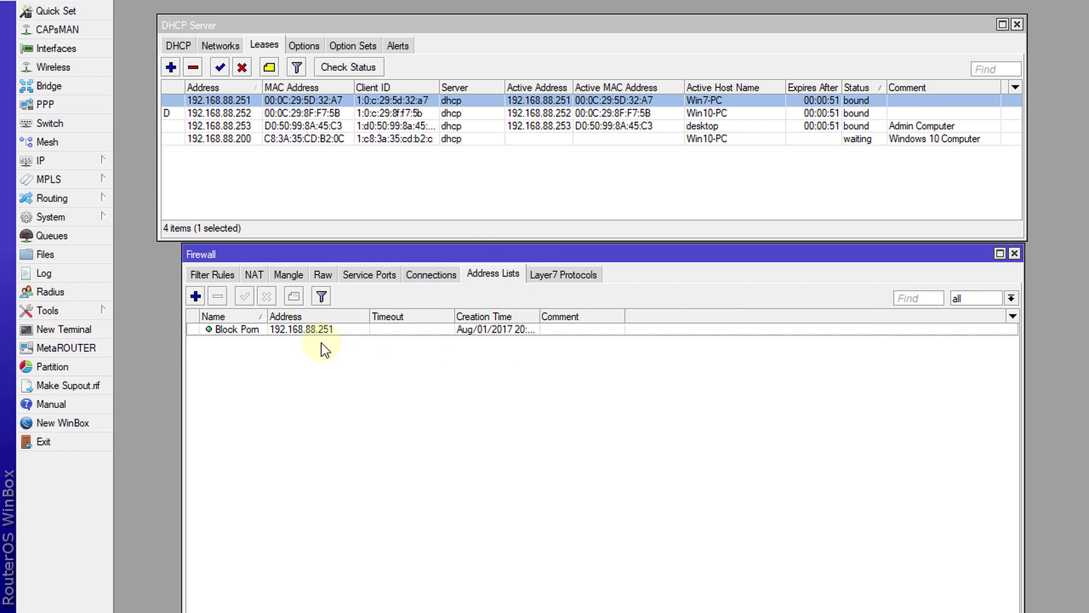